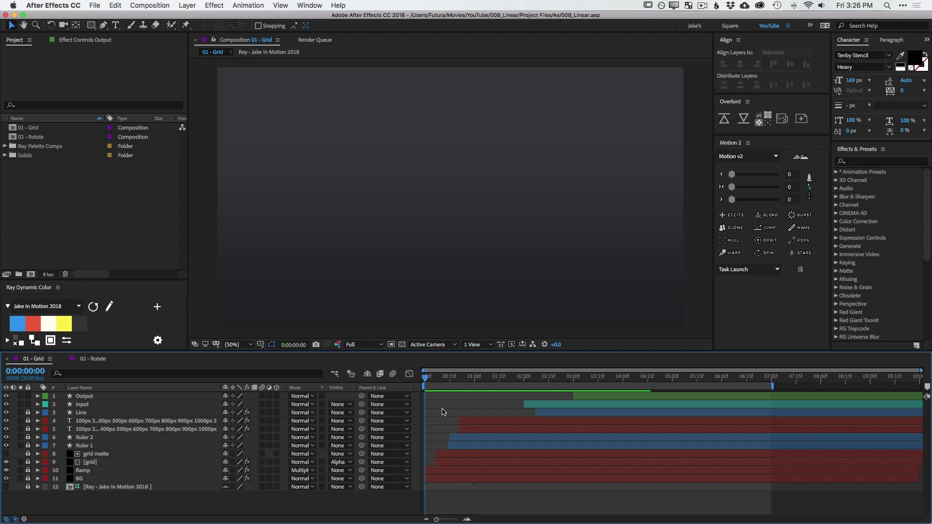
- Preview the Grid comp and test-drag the line up and down, then undo the move
key(space)
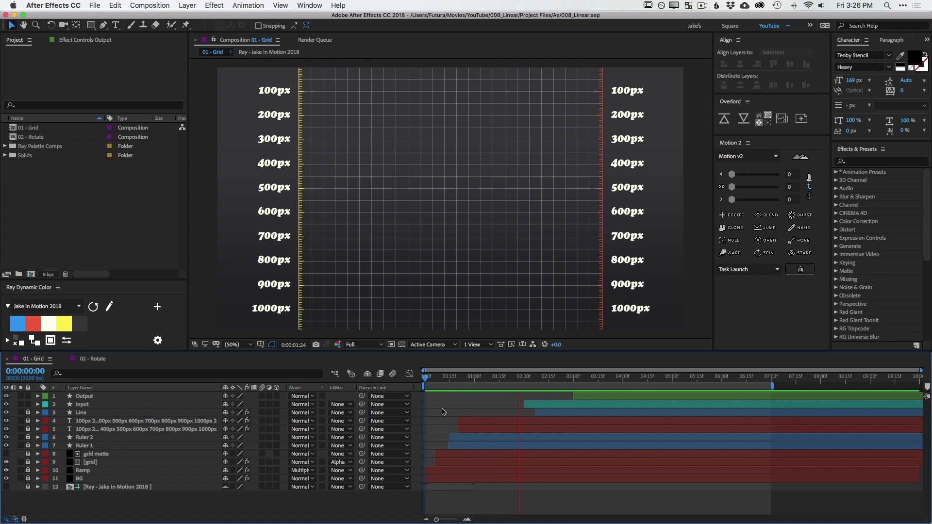
key(space)
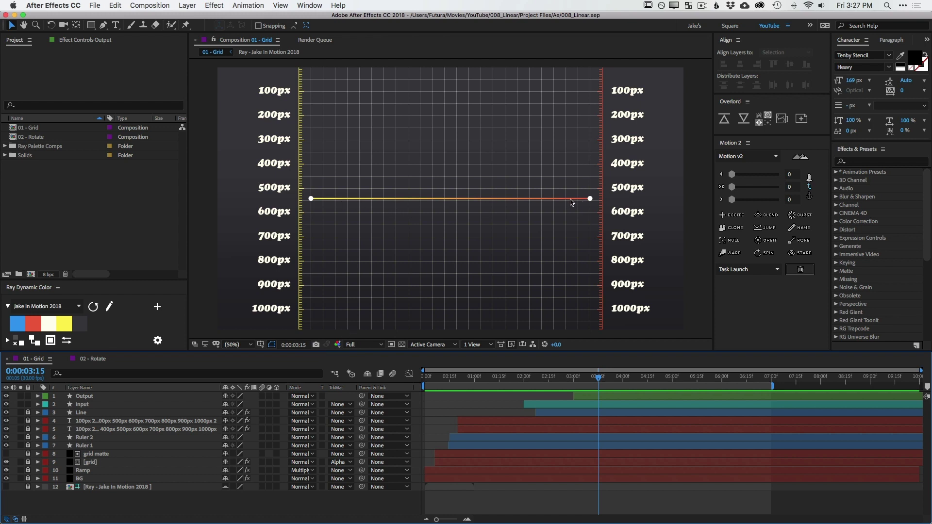
click(311, 199)
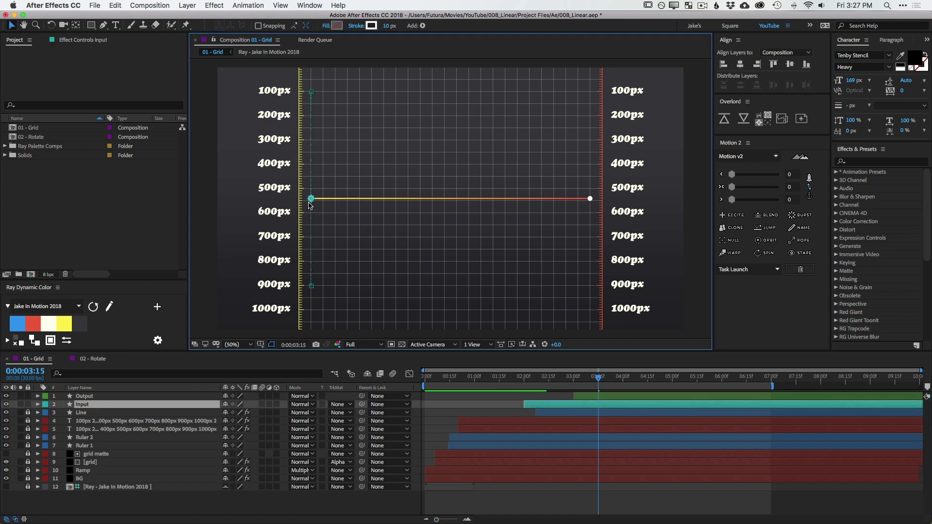
click(590, 199)
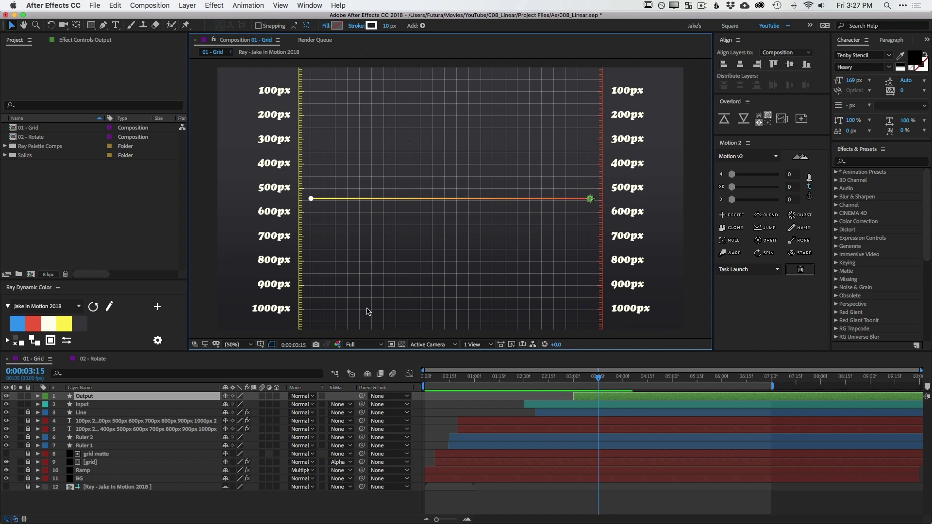
click(315, 202)
drag(314, 202, 318, 226)
key(super+z)
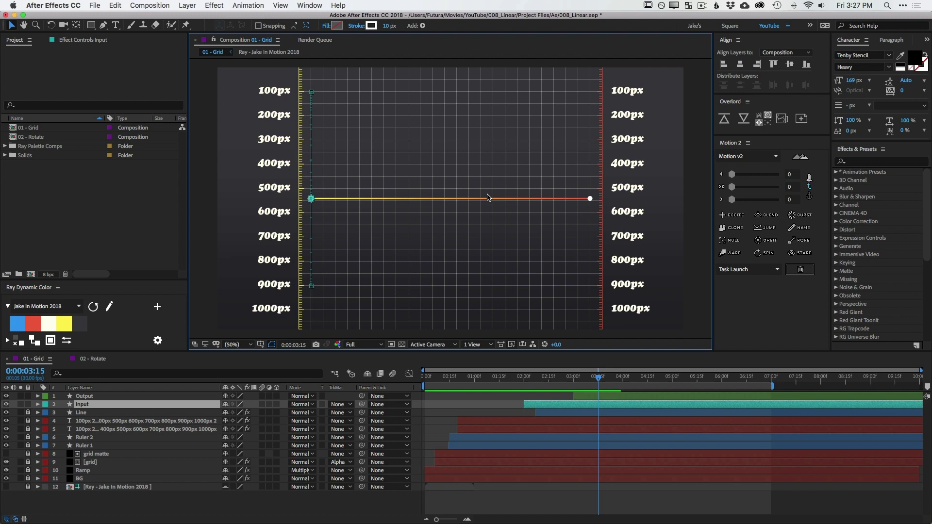
key(super+shift+a)
- Set the work area start at 3:15 and play, scrubbing to watch the line drop to 900px
key(b)
key(space)
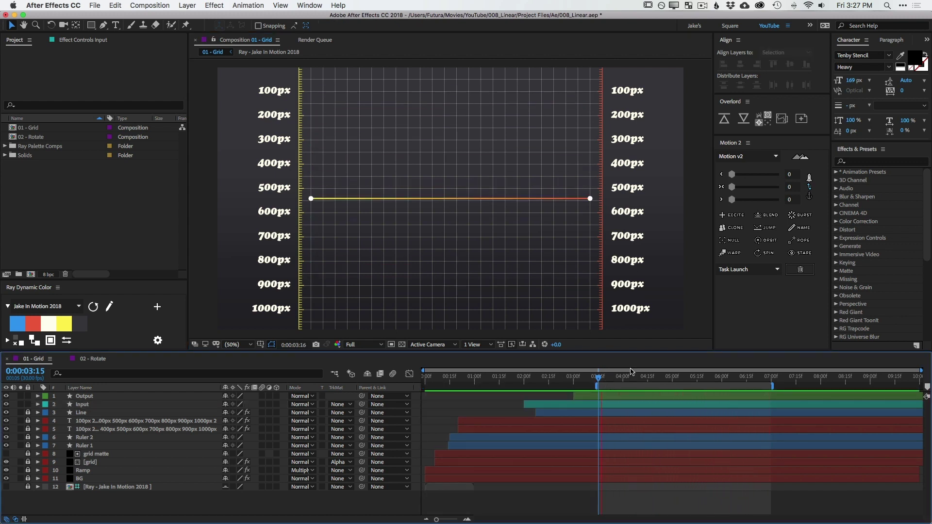
click(684, 381)
drag(687, 382, 735, 381)
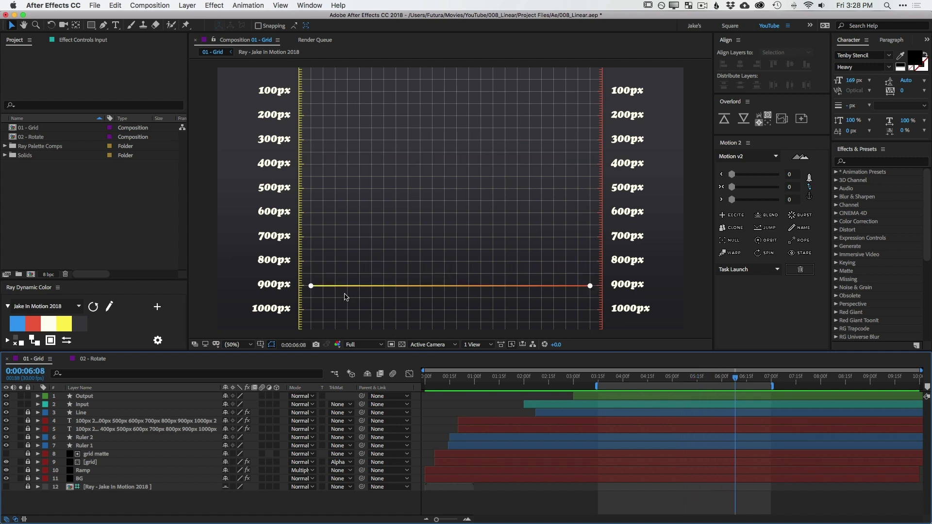
- Reveal the Input layer's keyframed Size, Stroke Width and Y Position
click(574, 406)
key(u)
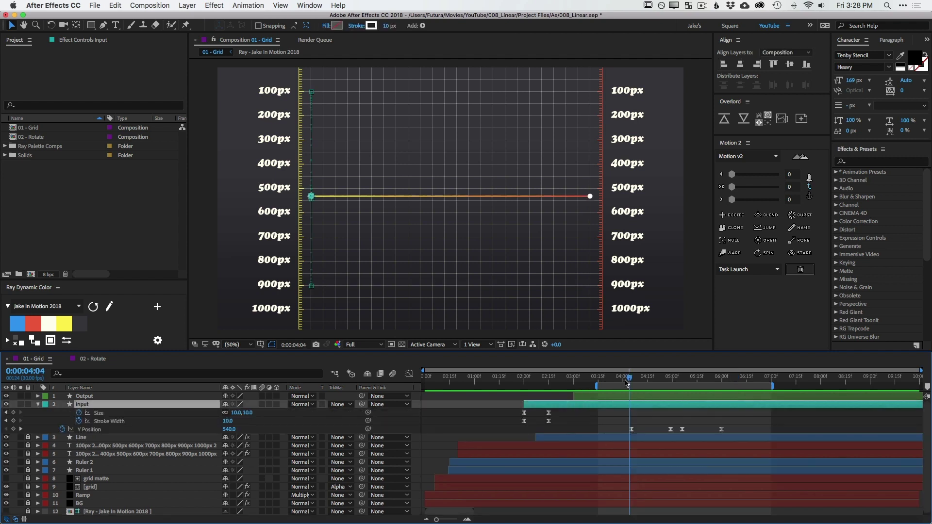
mouse_move(679, 381)
mouse_down()
mouse_move(619, 389)
mouse_move(723, 392)
mouse_move(683, 388)
mouse_up()
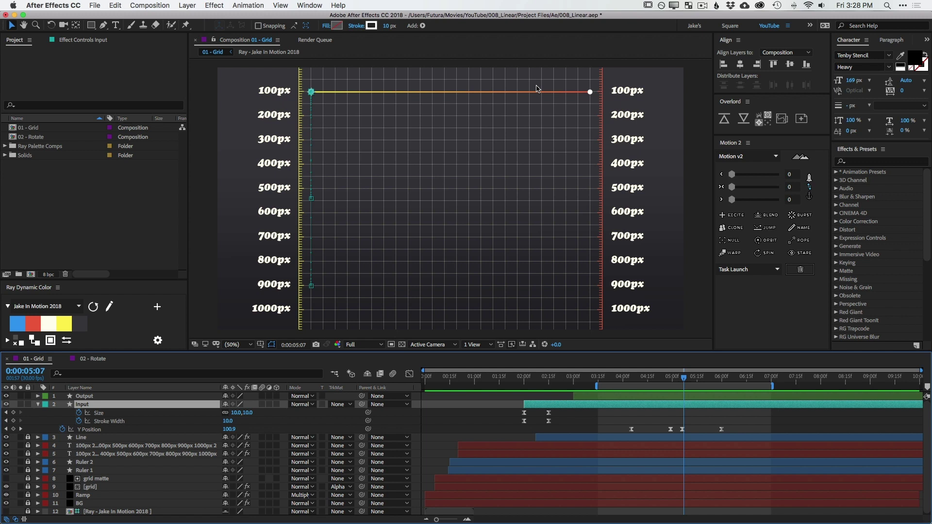
- Show only the Output layer's Y Position and open its expression in a taller field
click(589, 91)
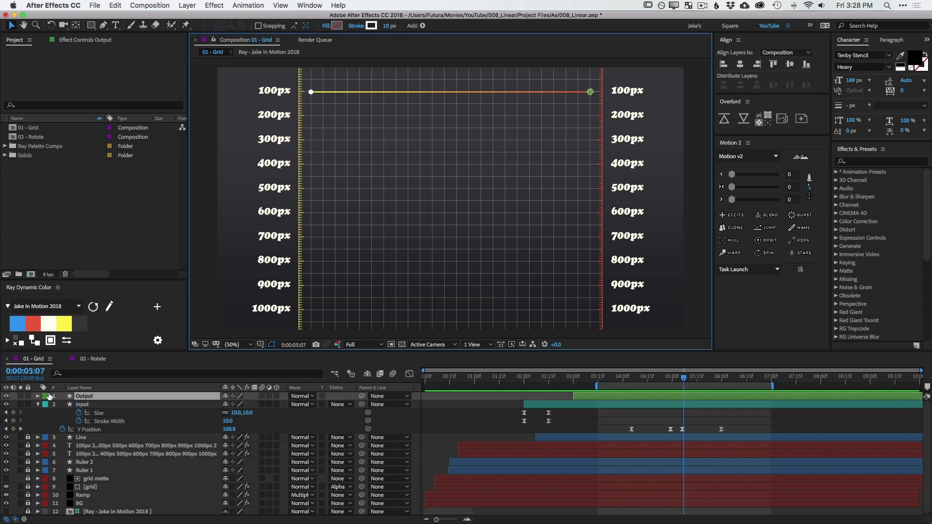
click(38, 396)
click(38, 396)
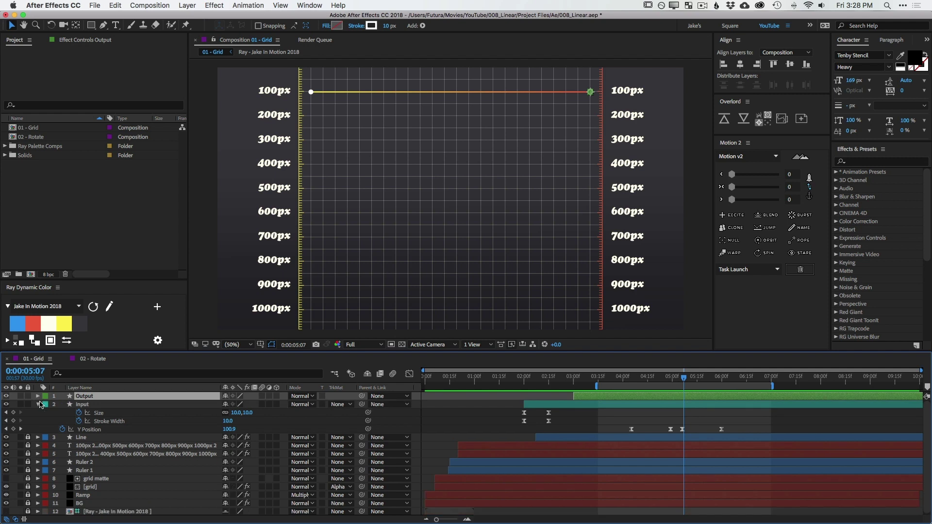
key(p)
click(80, 412)
key(s)
key(s)
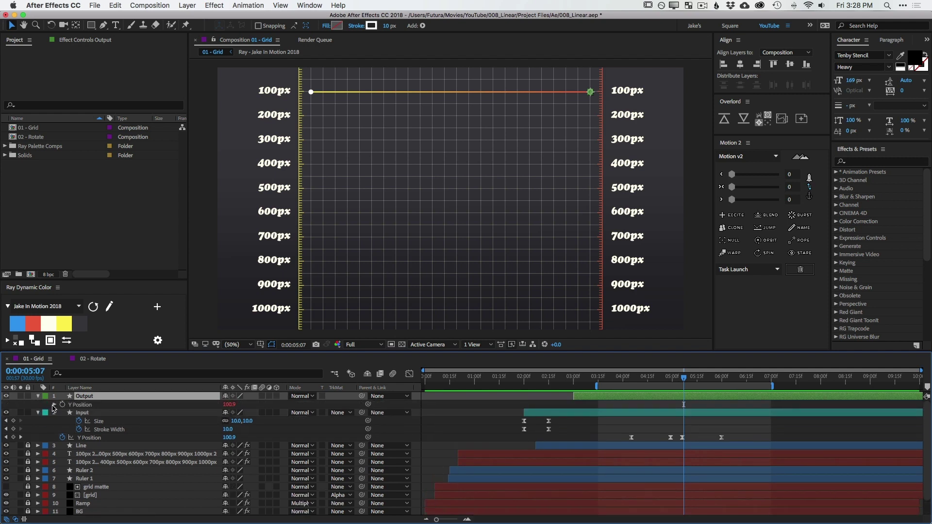
click(54, 404)
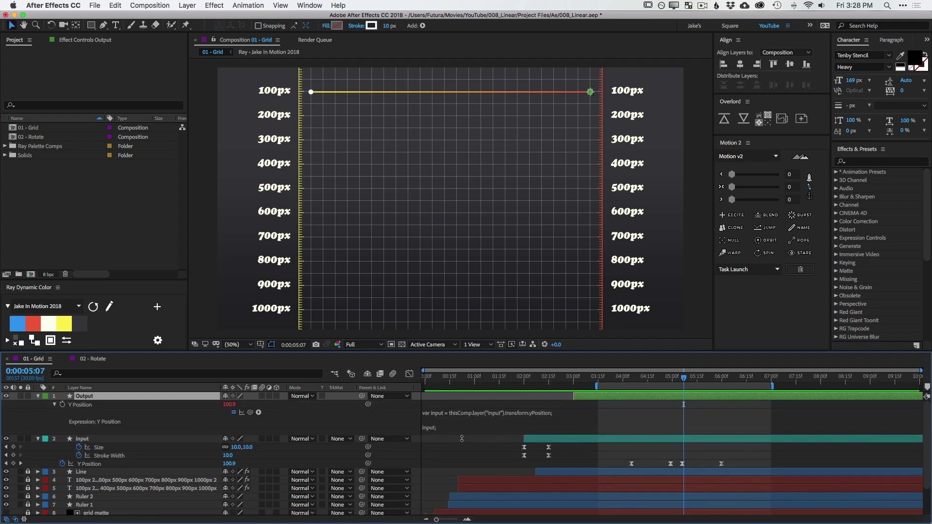
drag(461, 438, 461, 445)
- Inspect the expression's yPosition and input; lines, then scrub to see Output follow Input
click(430, 413)
drag(427, 412, 453, 412)
click(555, 412)
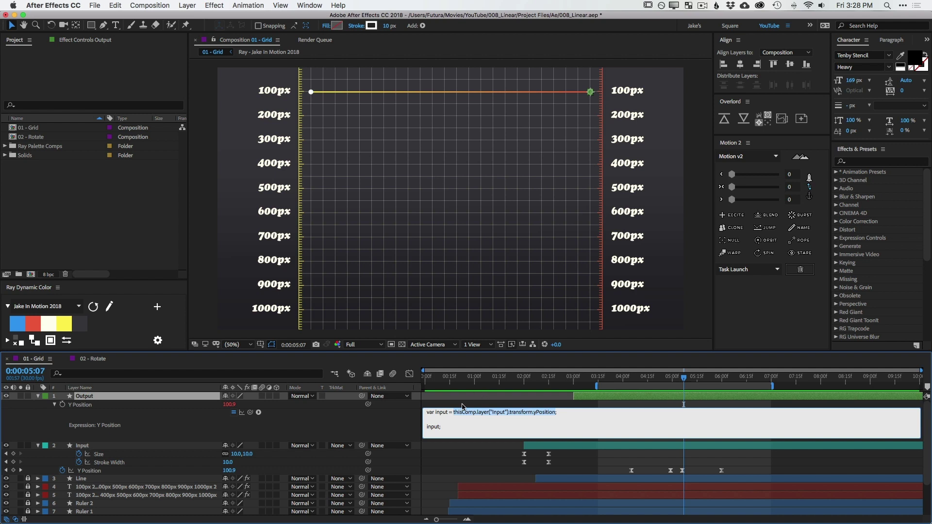
drag(534, 412, 555, 412)
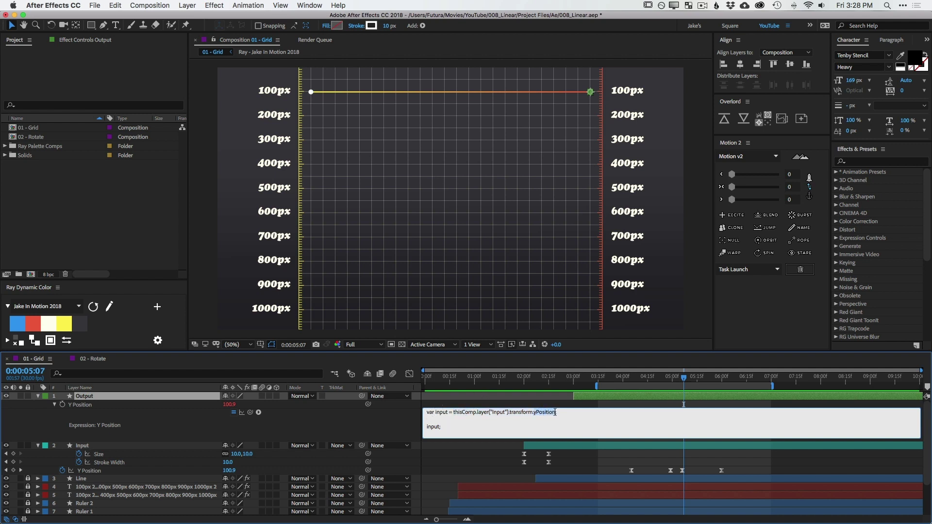
click(429, 426)
click(383, 446)
drag(684, 377, 617, 382)
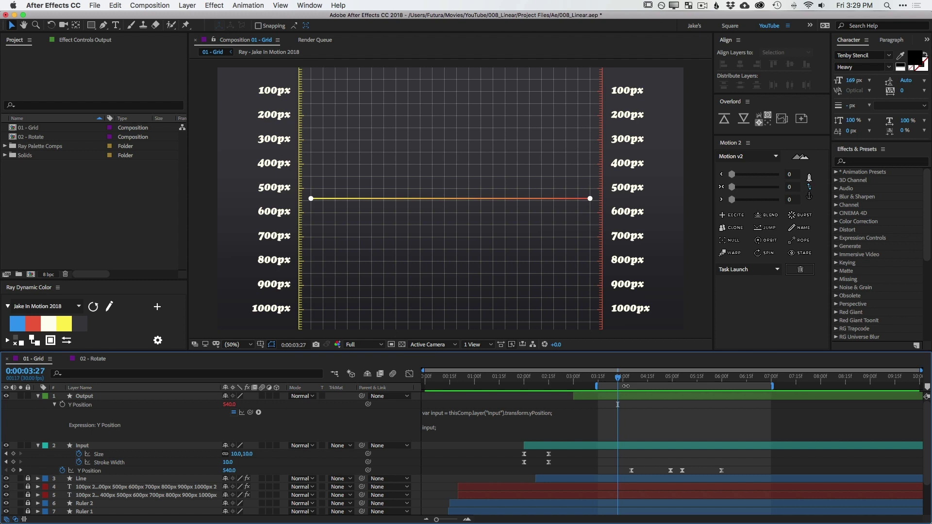
- Hide the Input layer's Size and Stroke Width rows, leaving only its Y Position keyframes
click(85, 445)
key(shift+Home)
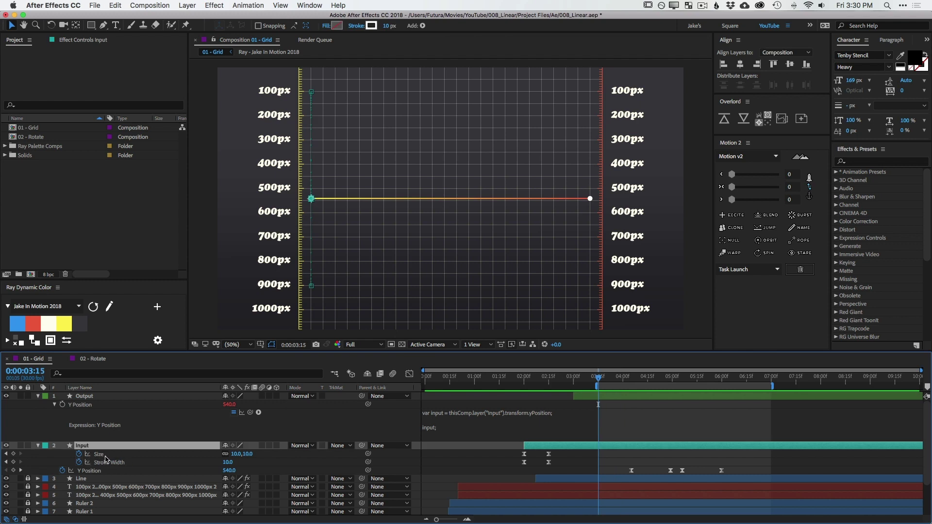
alt+shift+click(103, 455)
alt+shift+click(103, 455)
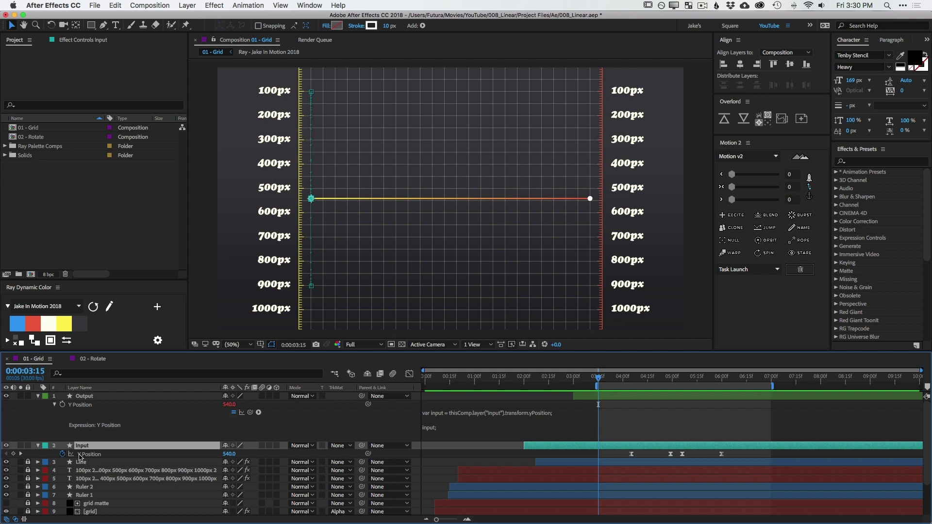
click(125, 456)
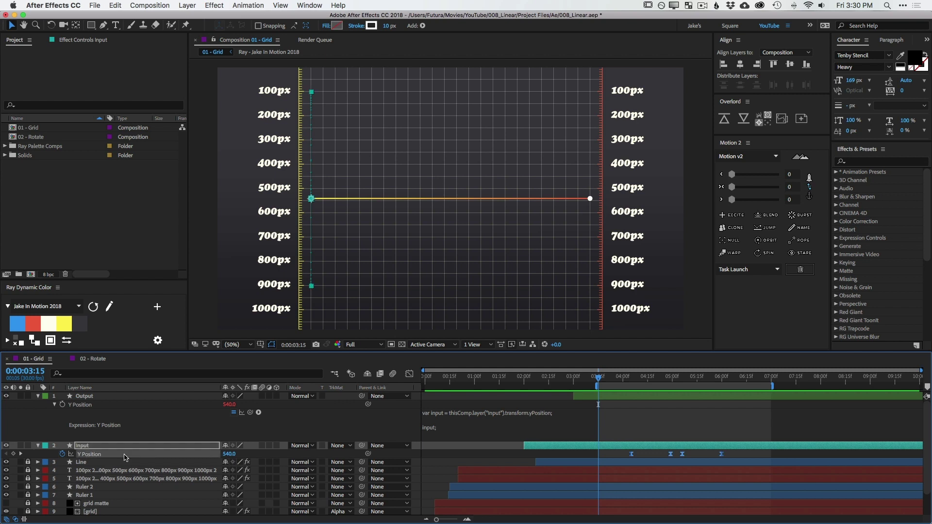
click(614, 420)
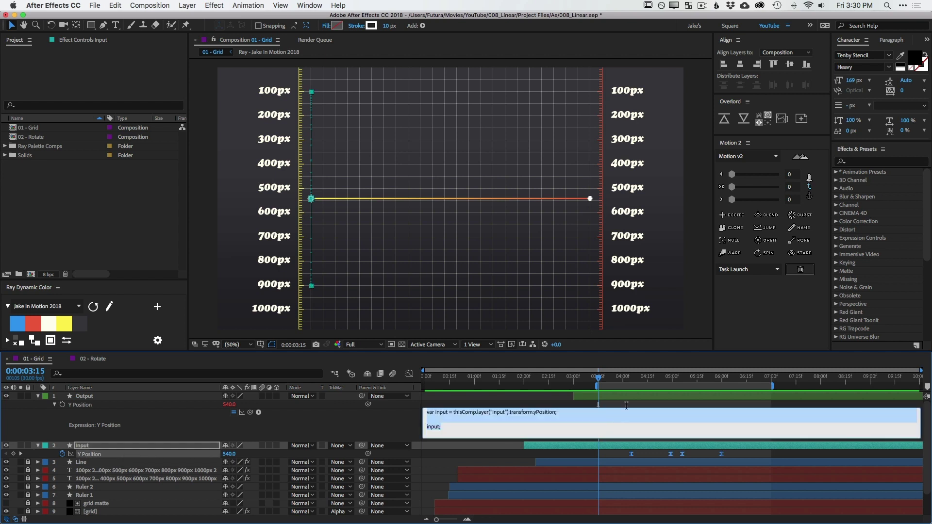
click(486, 433)
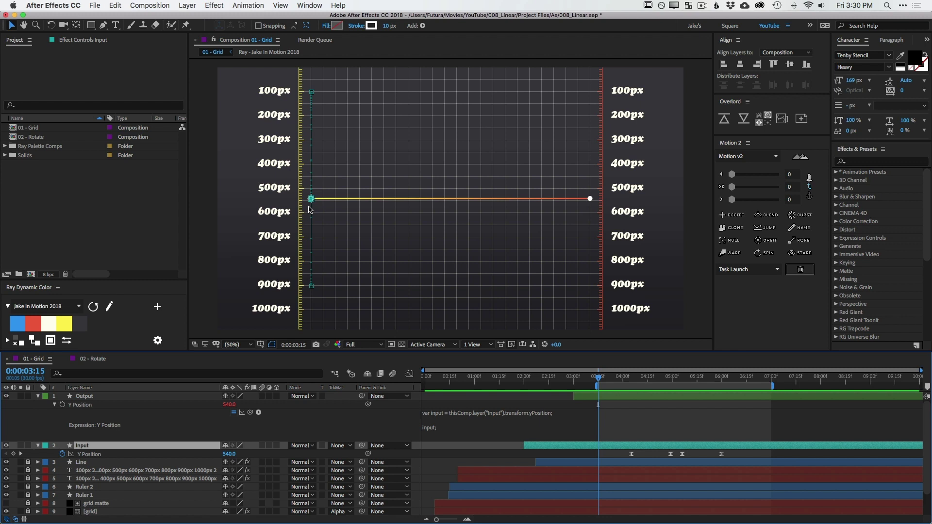
- Scrub and jump between Y Position keyframes: 540 at 4:05, 900px at 6:00
drag(622, 378, 721, 380)
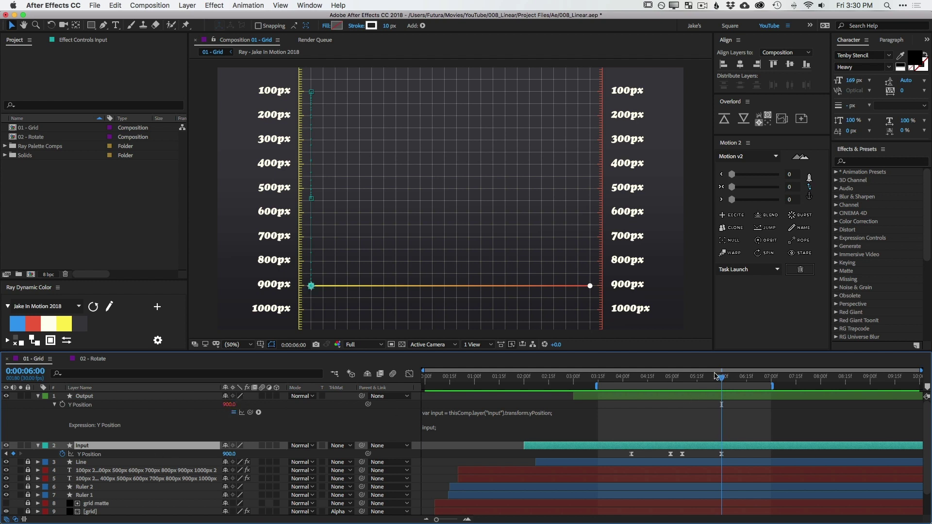
drag(718, 377, 645, 380)
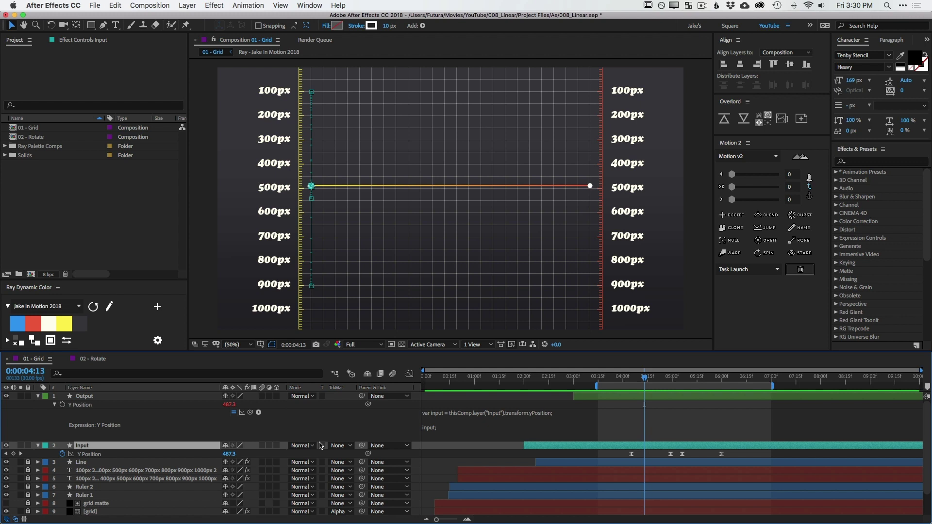
click(631, 377)
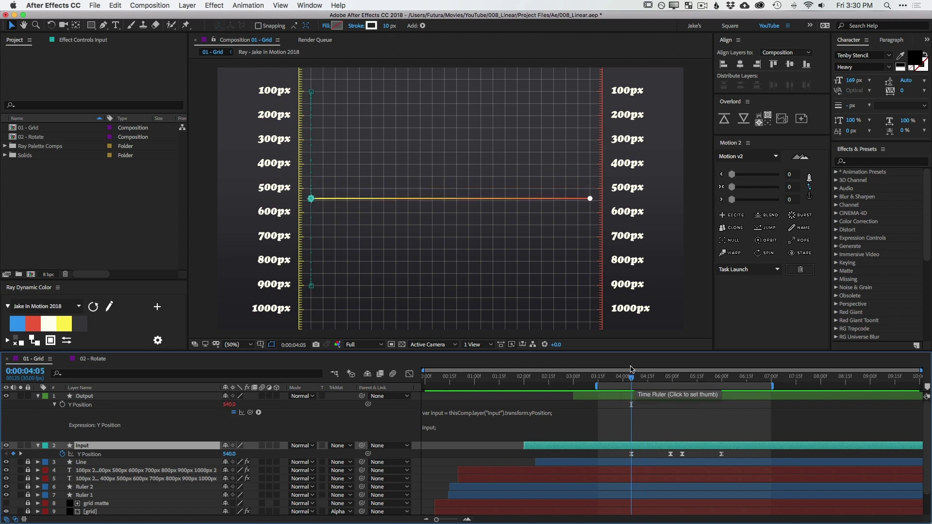
key(k)
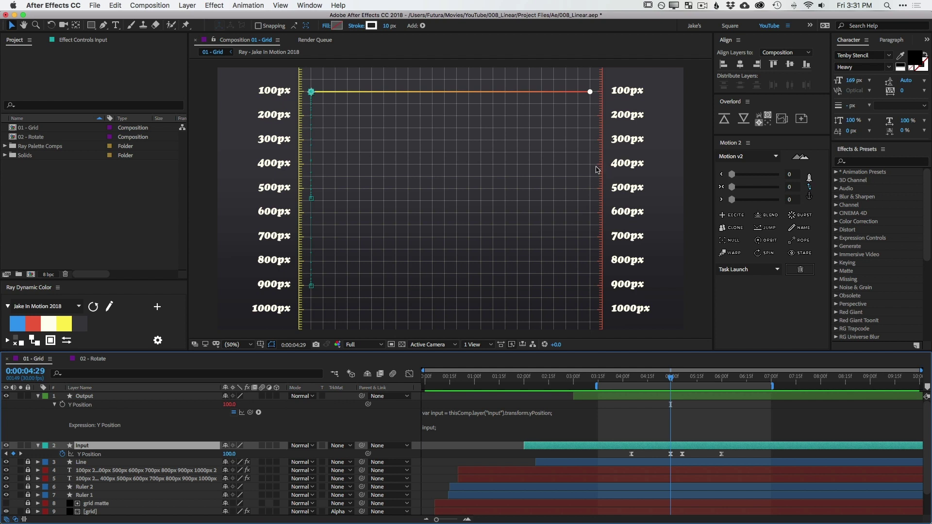
click(721, 376)
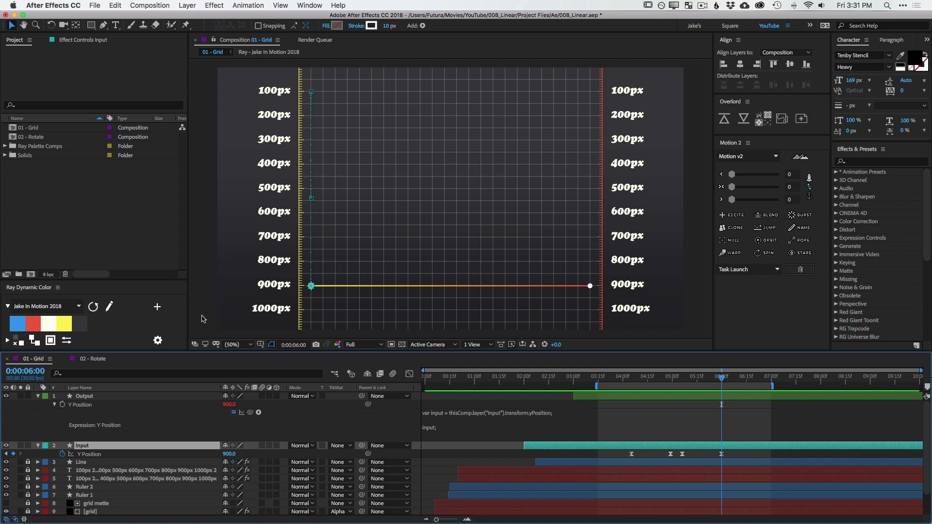
click(93, 397)
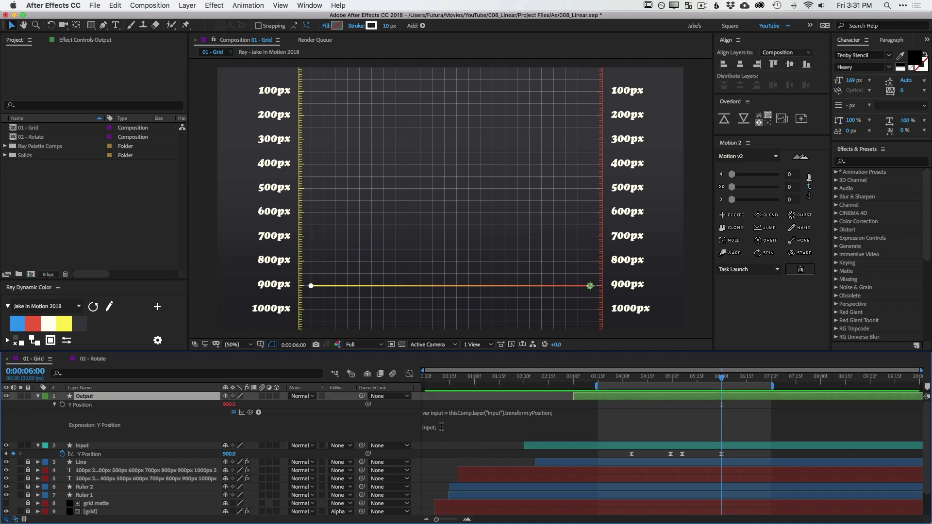
- Replace "input;" on the expression's second line with "linear(input,100"
click(441, 427)
click(859, 402)
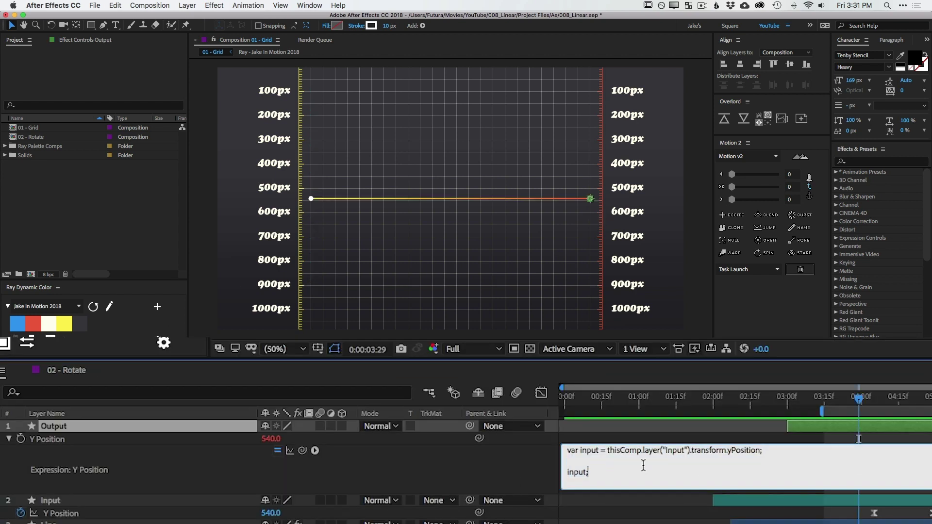
drag(566, 472, 588, 472)
key(BackSpace)
text(linear)
text(in)
double_click(599, 473)
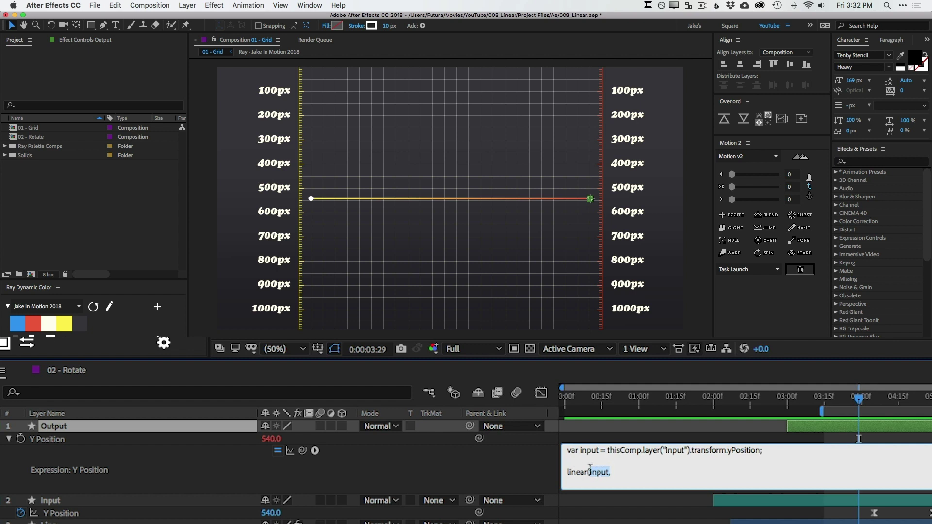
click(611, 472)
text(100)
- Add ",900" and the 400,600 output range, removing stray trailing commas
double_click(598, 471)
click(625, 473)
text(,900)
text(,)
key(BackSpace)
double_click(600, 471)
drag(639, 472, 610, 470)
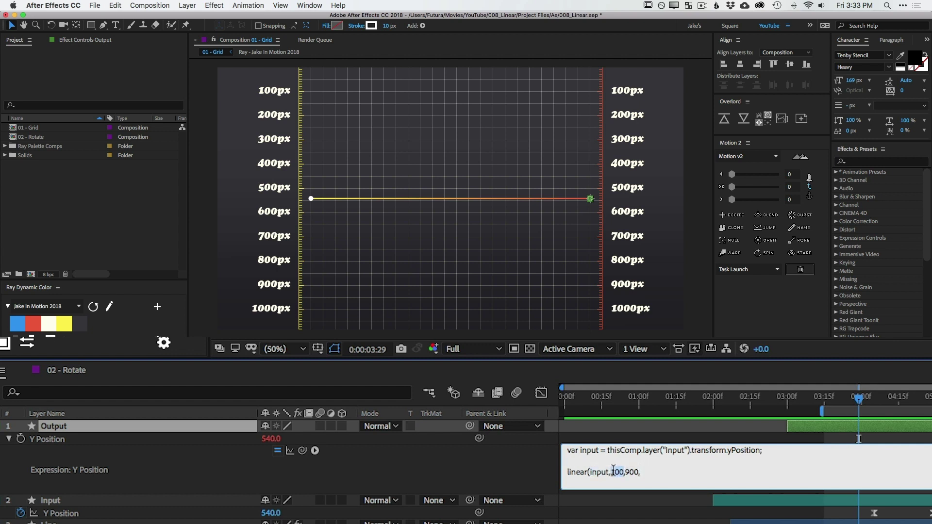
click(642, 472)
key(BackSpace)
text(400,)
text(600);)
- Commit the linear expression and preview from 4:00 to watch the S-curve
click(475, 465)
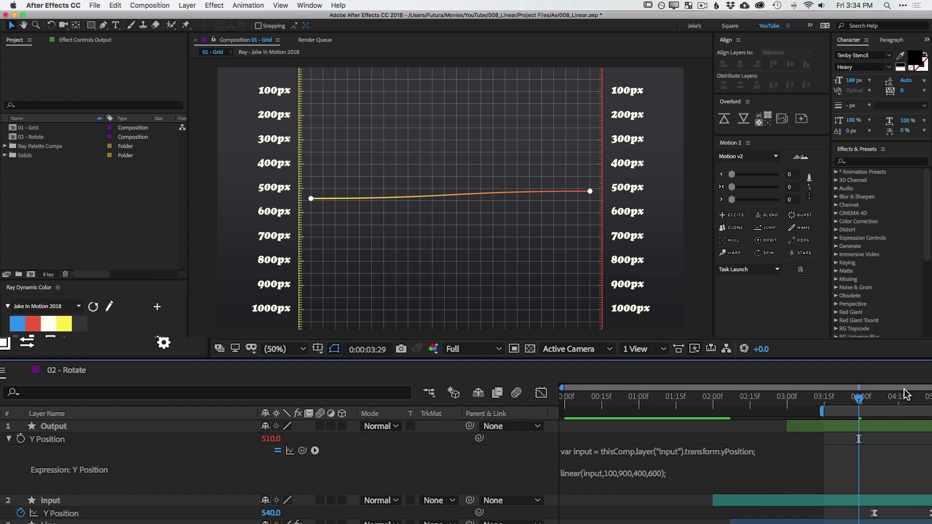
click(861, 397)
key(space)
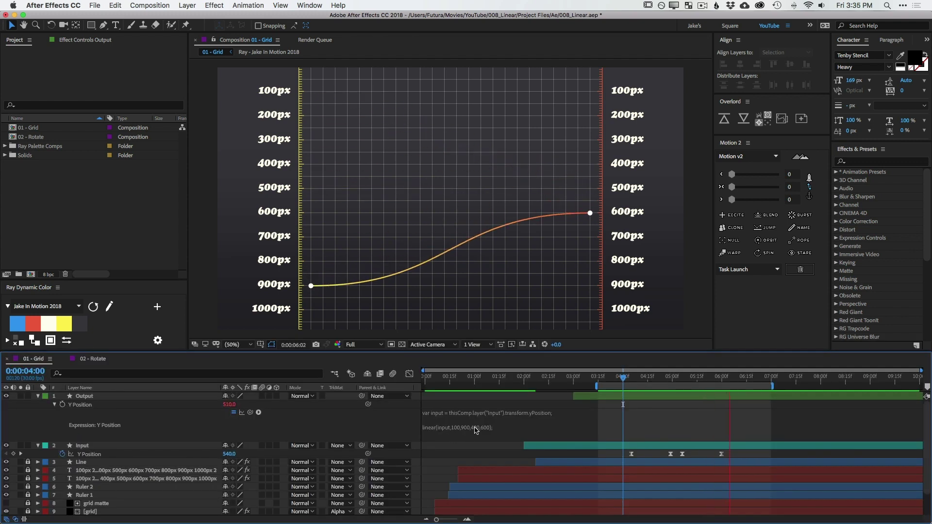
- At 3:25, drag Input's Y Position up past the comp top to test the curve
click(476, 430)
click(480, 427)
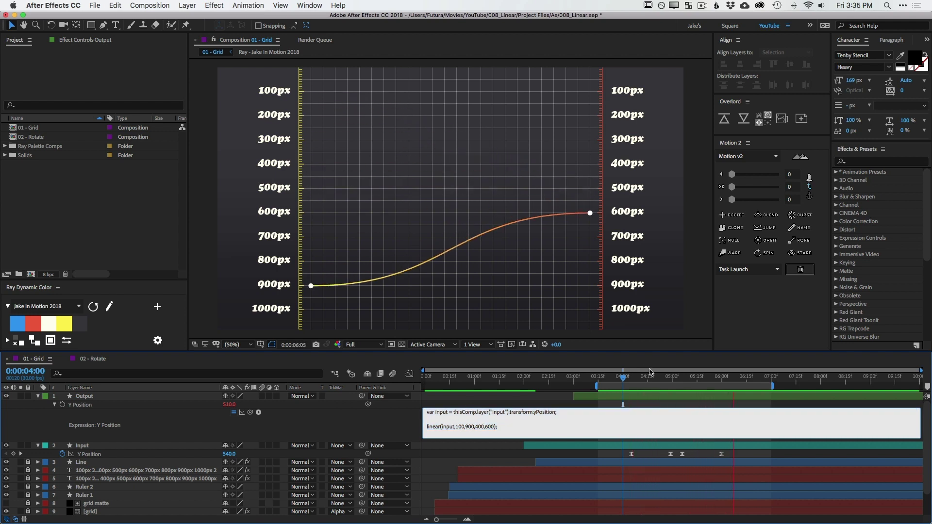
drag(626, 380, 615, 381)
click(218, 444)
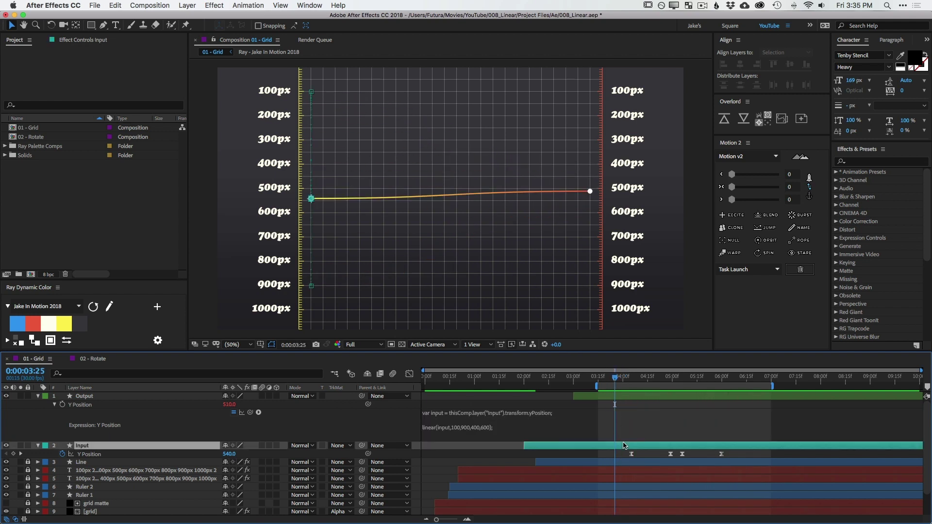
drag(229, 454, 21, 449)
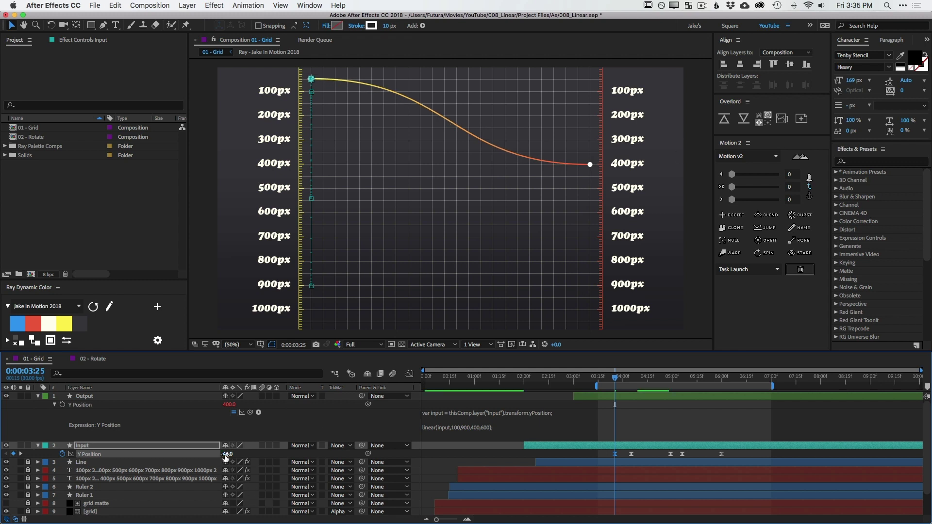
drag(228, 454, 714, 449)
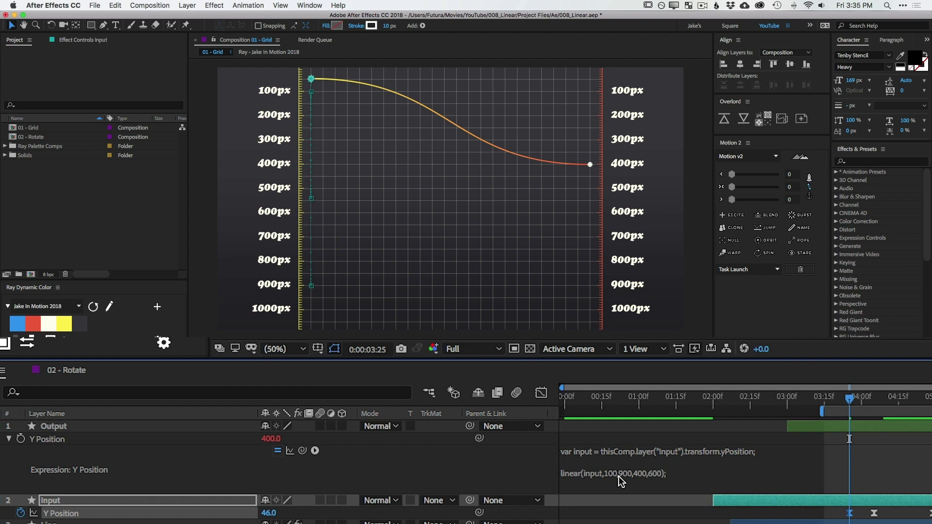
- Change linear()'s input minimum from 100 to 0 and remove the 900 maximum
double_click(618, 474)
click(618, 473)
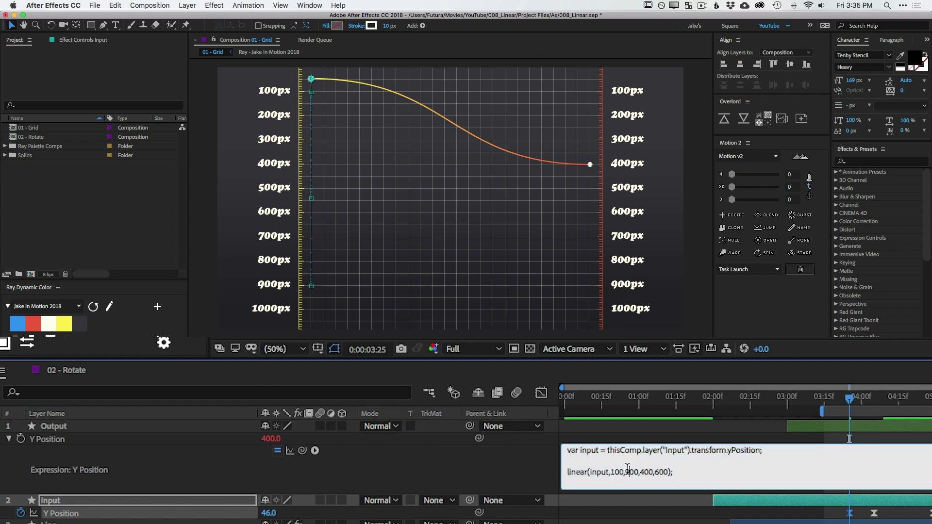
key(Delete)
key(Delete)
key(Delete)
key(BackSpace)
text(0,)
click(631, 473)
key(BackSpace)
key(BackSpace)
key(BackSpace)
- Set the input maximum to 1080, then test Input Y Position at 900 and 1052 (Output 594.8)
text(1080)
click(487, 480)
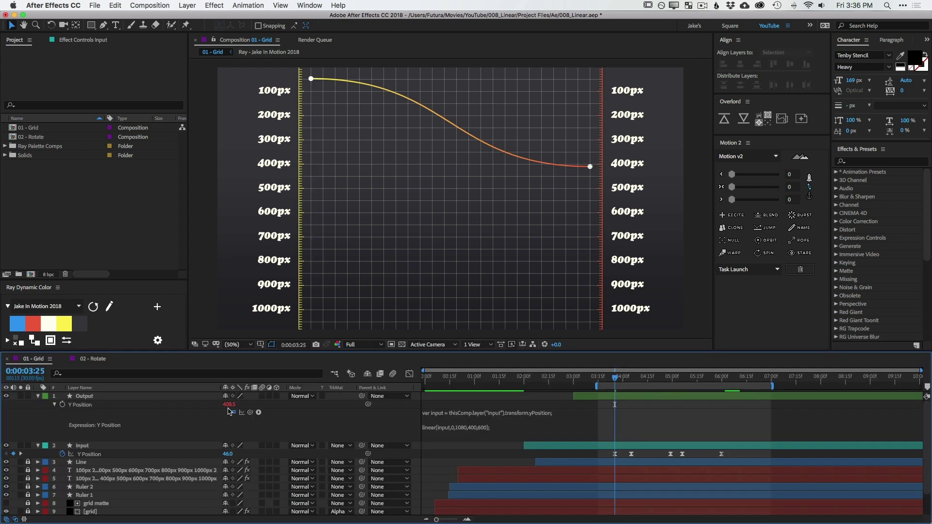
drag(227, 454, 205, 454)
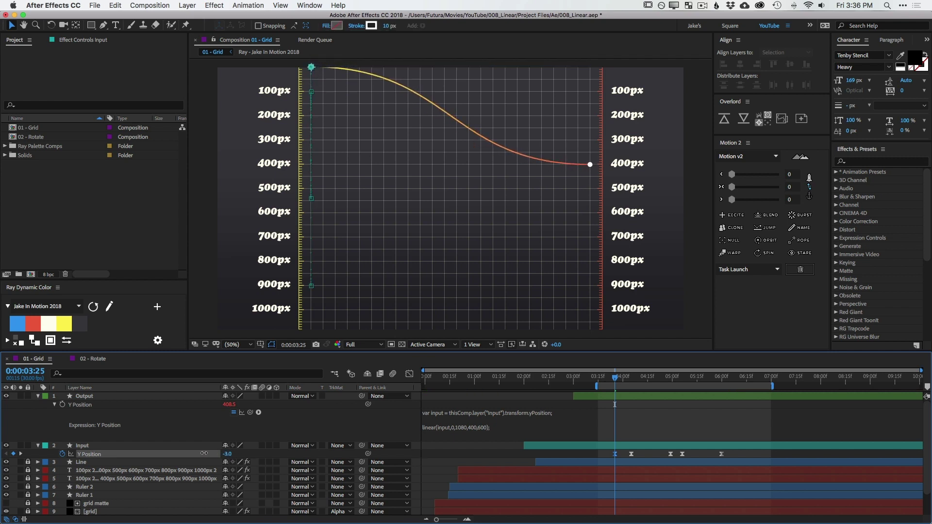
click(226, 454)
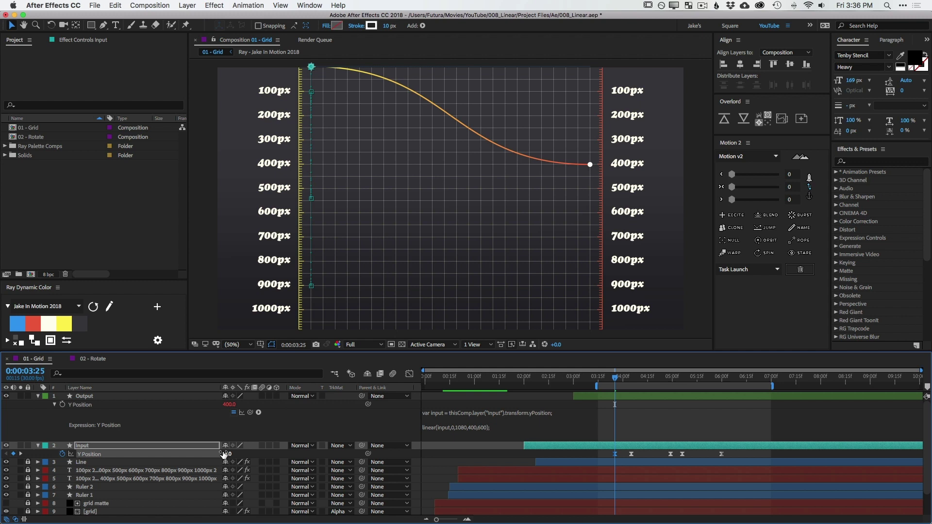
text(900)
key(Return)
drag(678, 427, 706, 426)
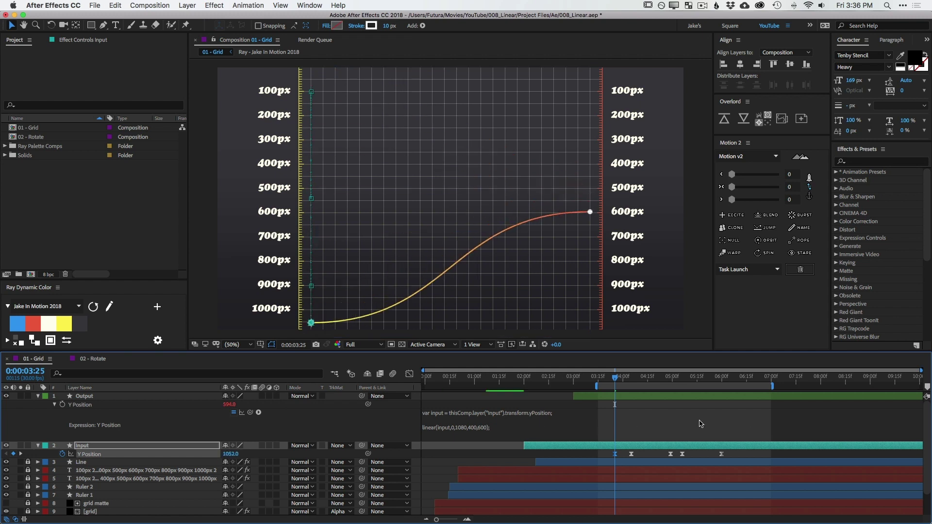
click(458, 420)
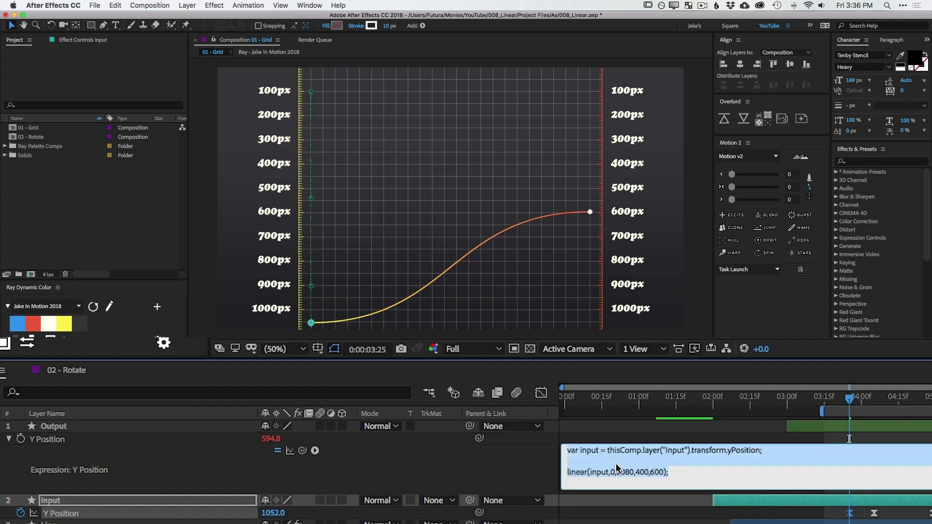
- Replace the 1080 input maximum with thisComp.height
click(615, 463)
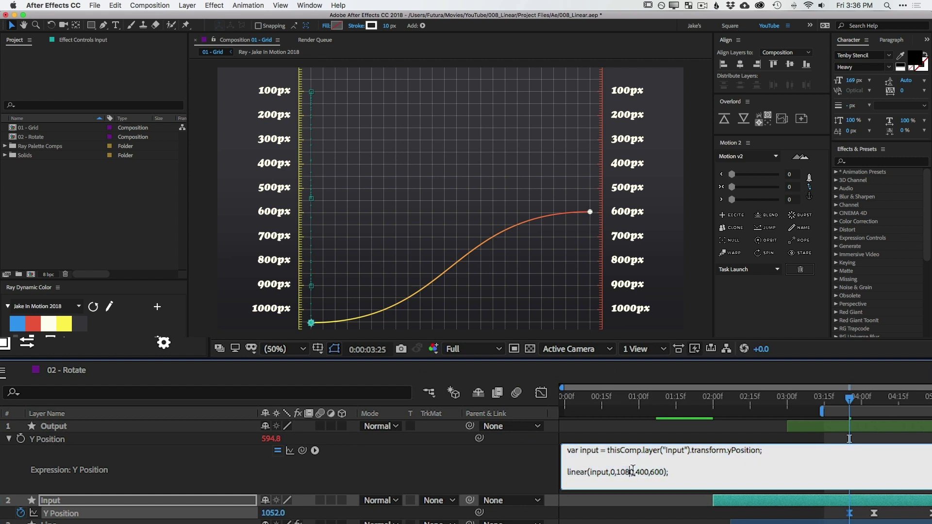
drag(634, 471, 620, 466)
double_click(625, 466)
text(thisComp.height)
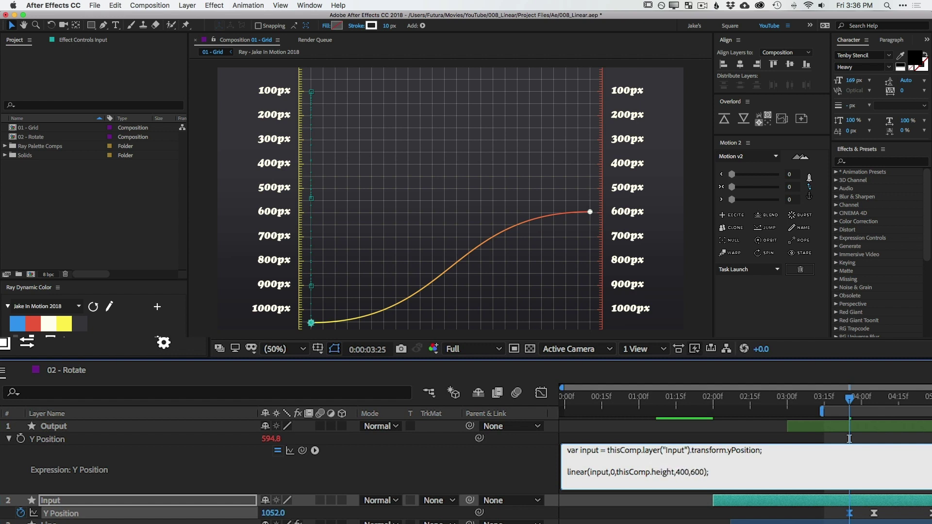
click(544, 472)
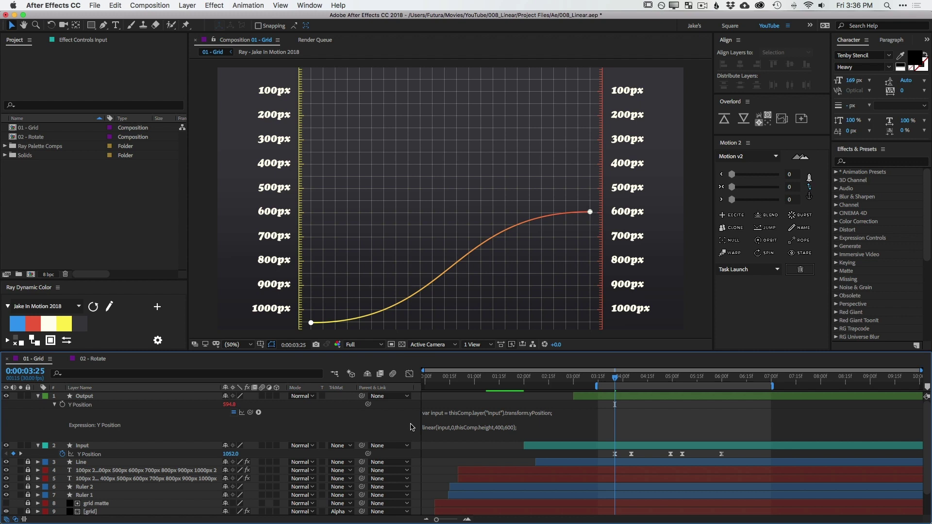
- Reverse the output range to thisComp.height, 0, flipping Output's Y Position to 28
click(470, 435)
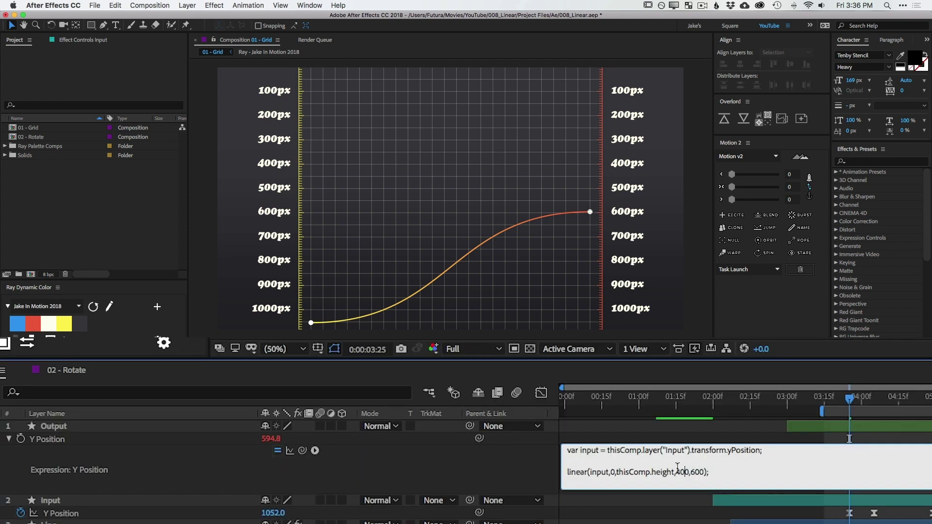
click(684, 473)
drag(676, 472, 687, 473)
text(thisComp.height)
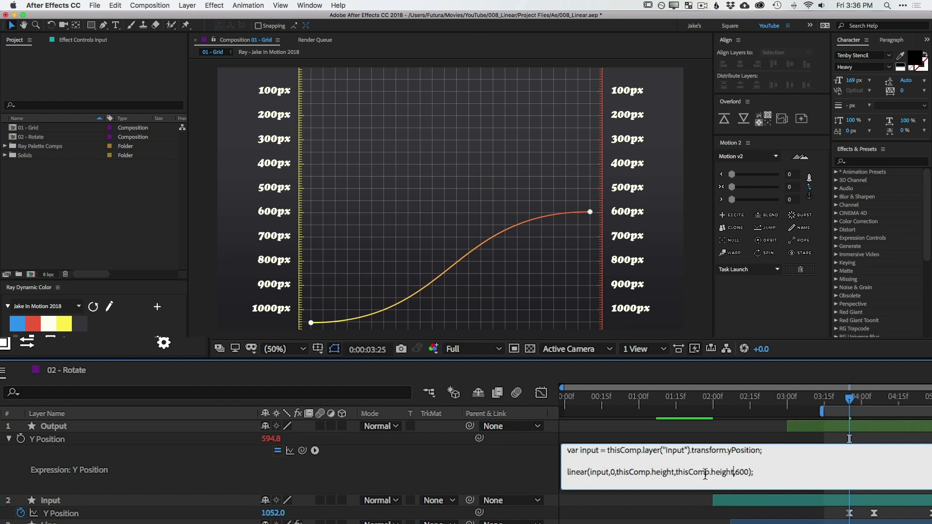
double_click(742, 472)
text(0)
click(503, 455)
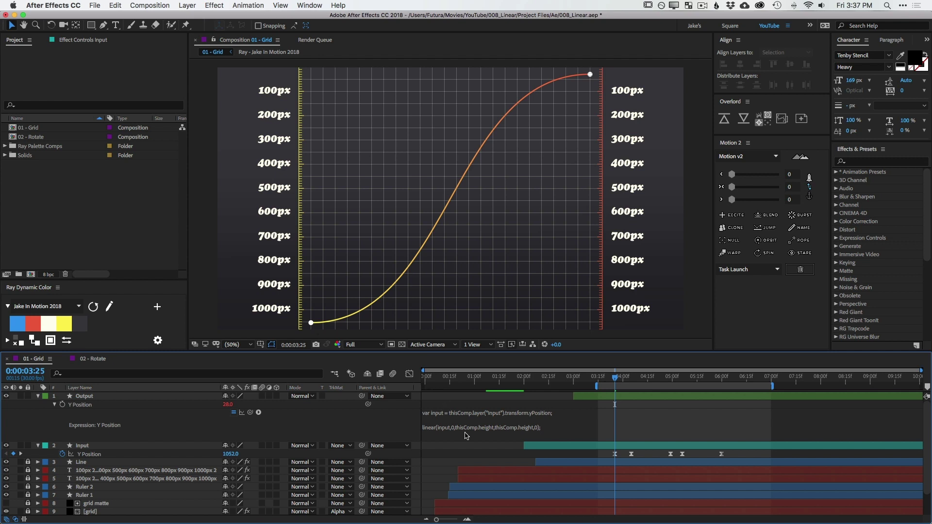
- Delete Input's 3:25 keyframe and preview the curve rising from 900px to about 220px
click(483, 429)
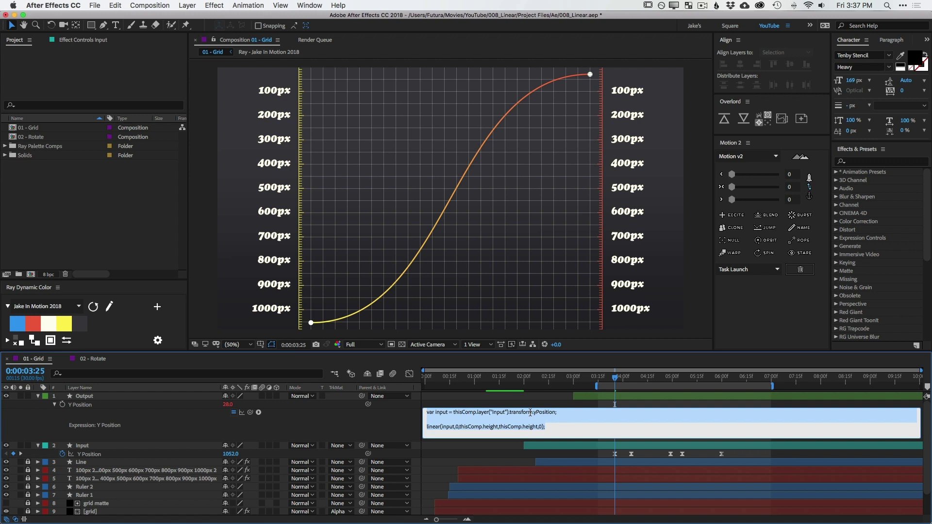
click(540, 426)
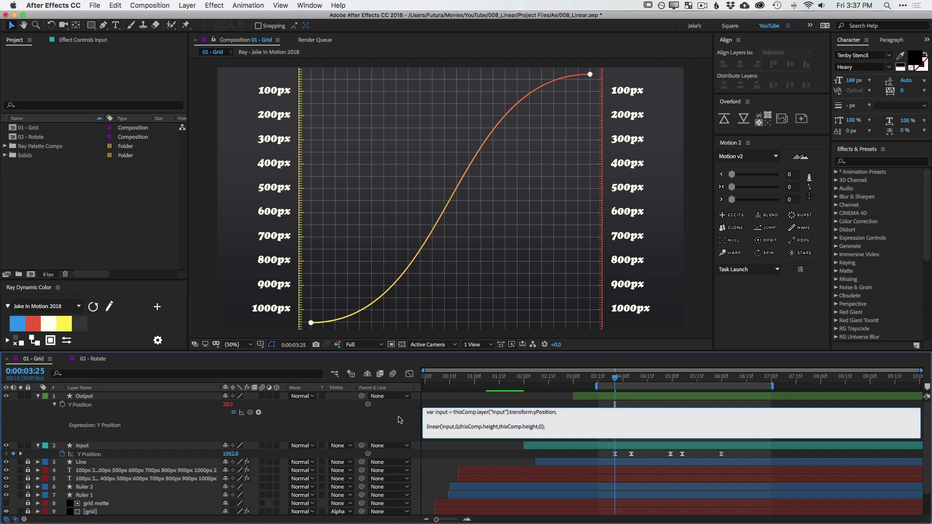
click(400, 421)
click(614, 453)
key(Delete)
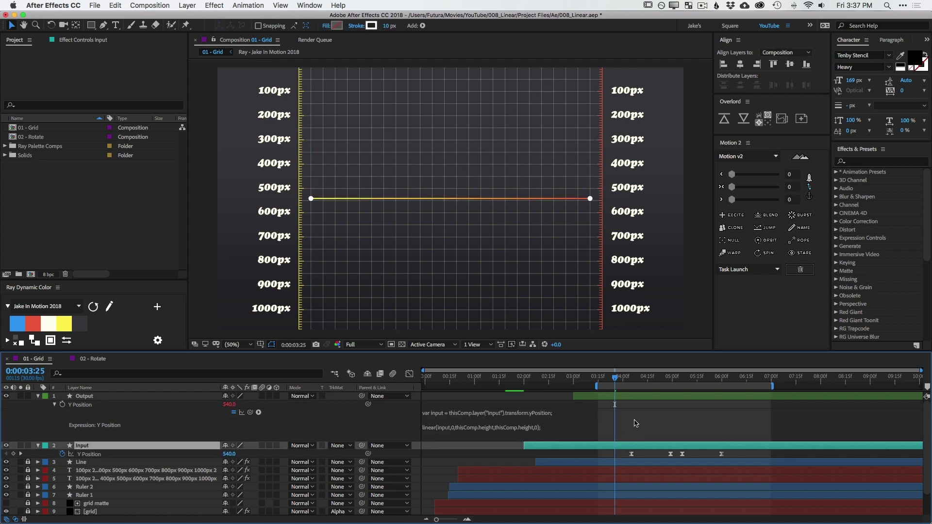
key(space)
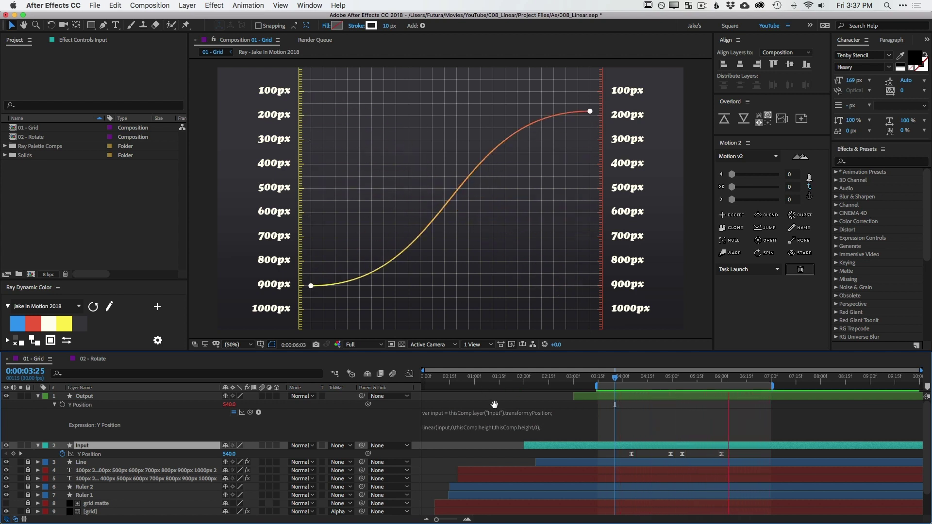
key(space)
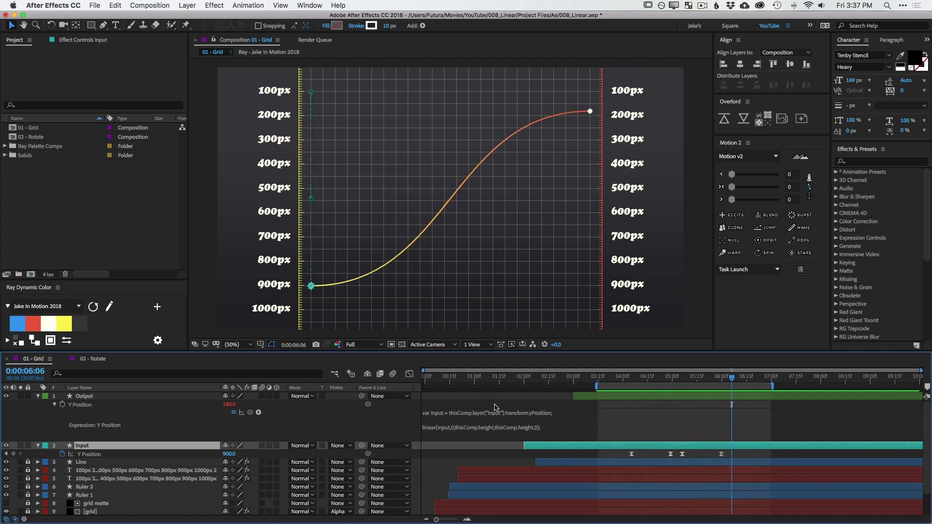
click(516, 432)
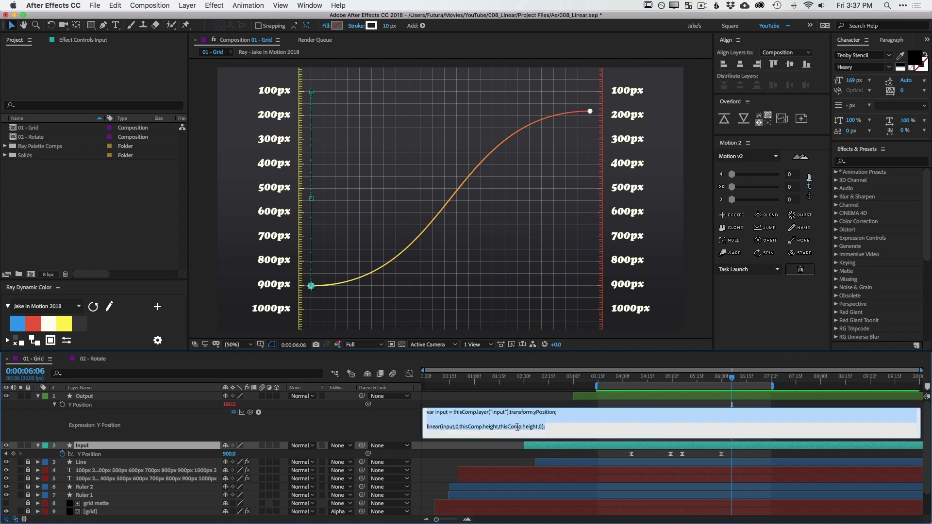
double_click(516, 427)
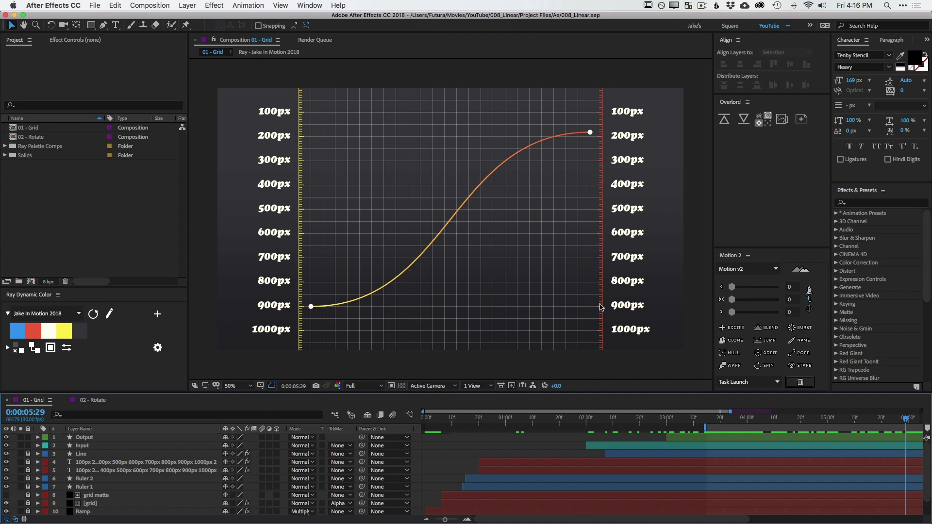
- Bring Chrome's conigs Mixtape presets page forward, browse its preset list, and return to the top banner
key(super+Tab)
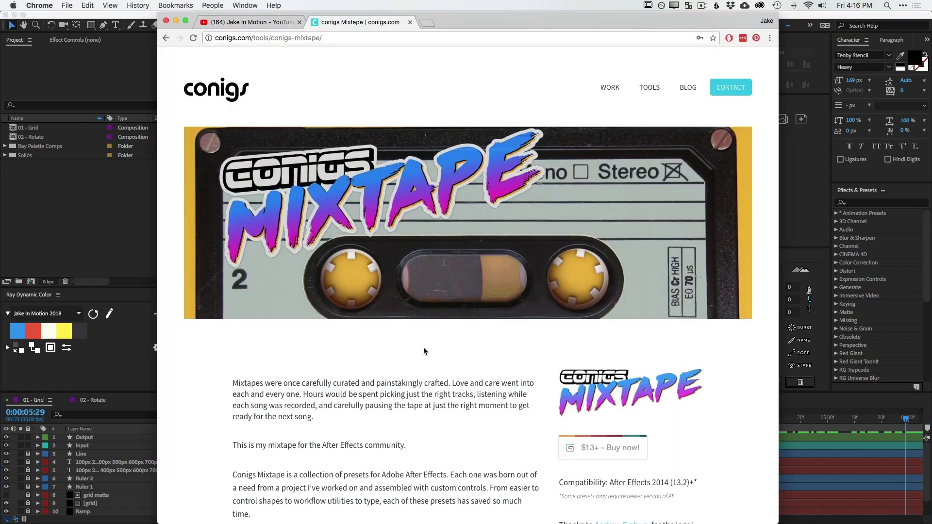
scroll(424, 347, down, 15)
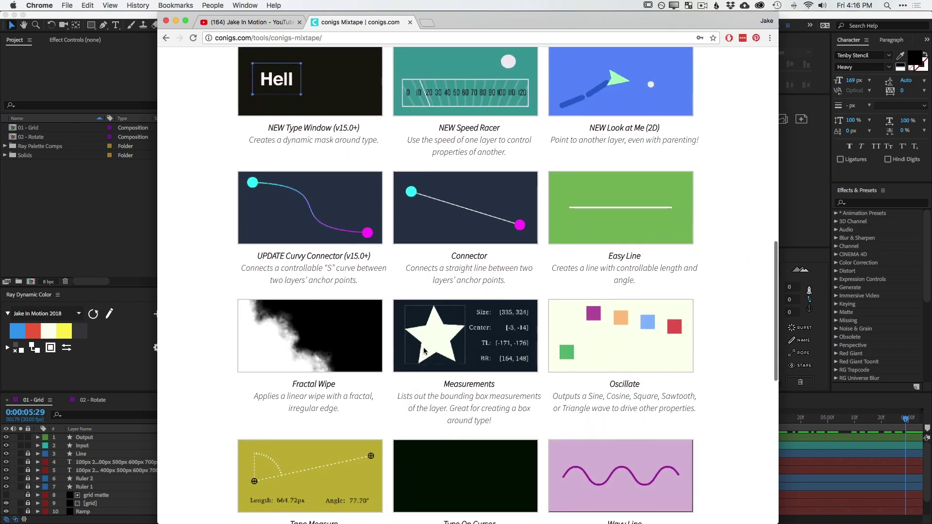
scroll(423, 351, up, 3)
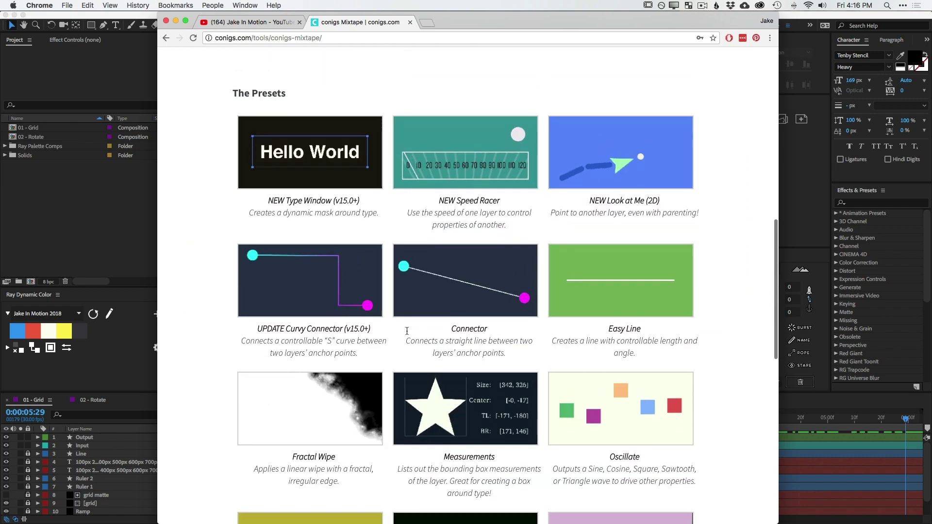
scroll(407, 331, down, 10)
scroll(407, 333, up, 20)
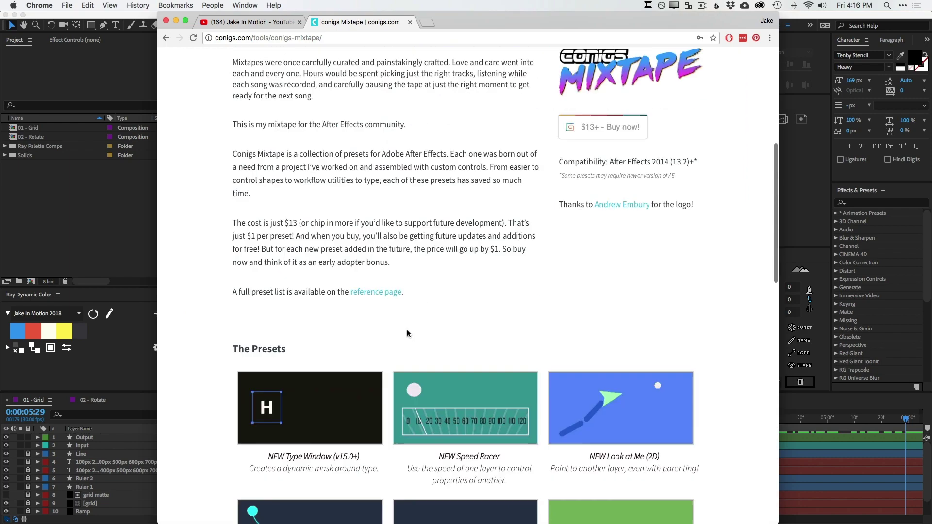
scroll(406, 333, up, 8)
scroll(407, 333, down, 20)
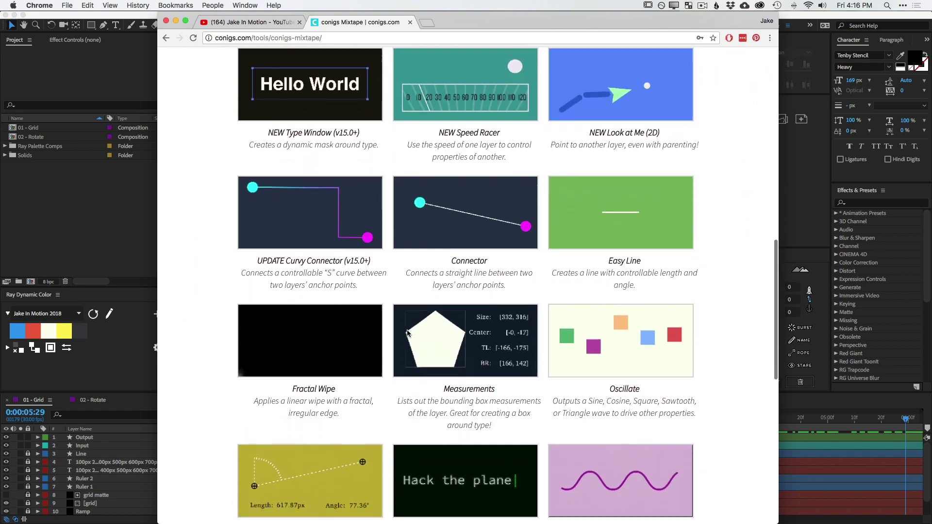
scroll(407, 333, down, 7)
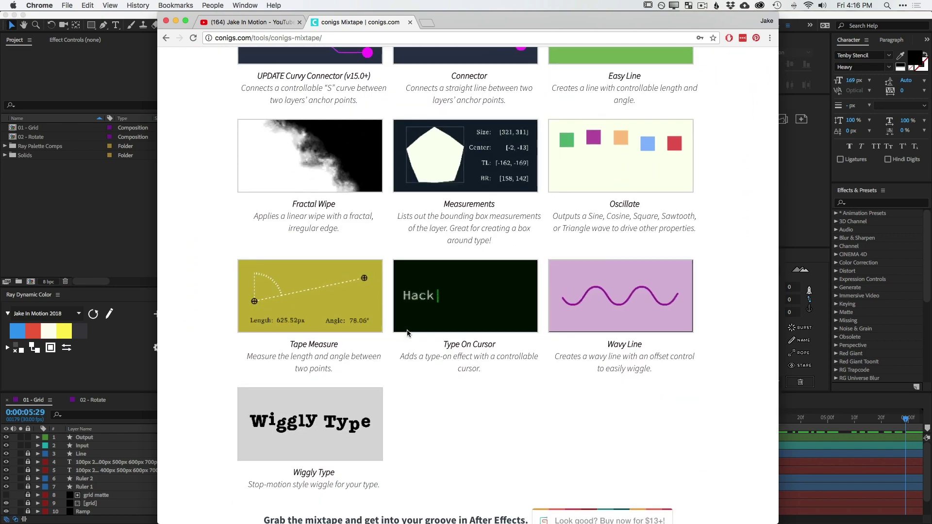
scroll(406, 333, up, 13)
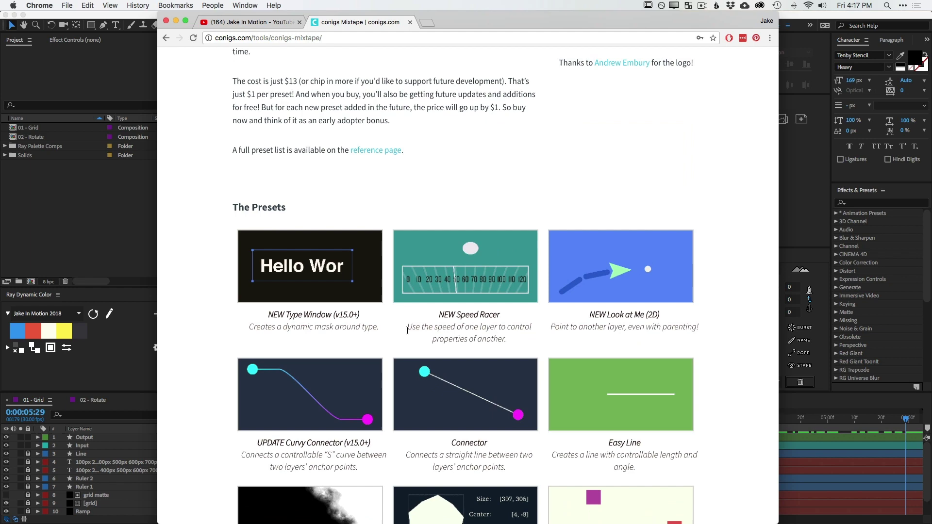
scroll(407, 330, up, 16)
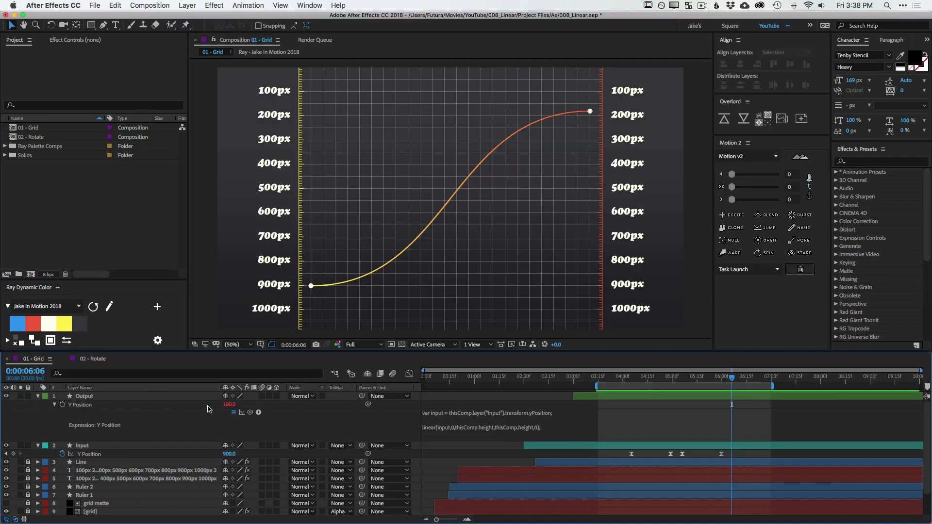
- In the 02 - Rotate comp, reveal Square's Rotation, test-rotate it, then undo back to 0°
click(91, 359)
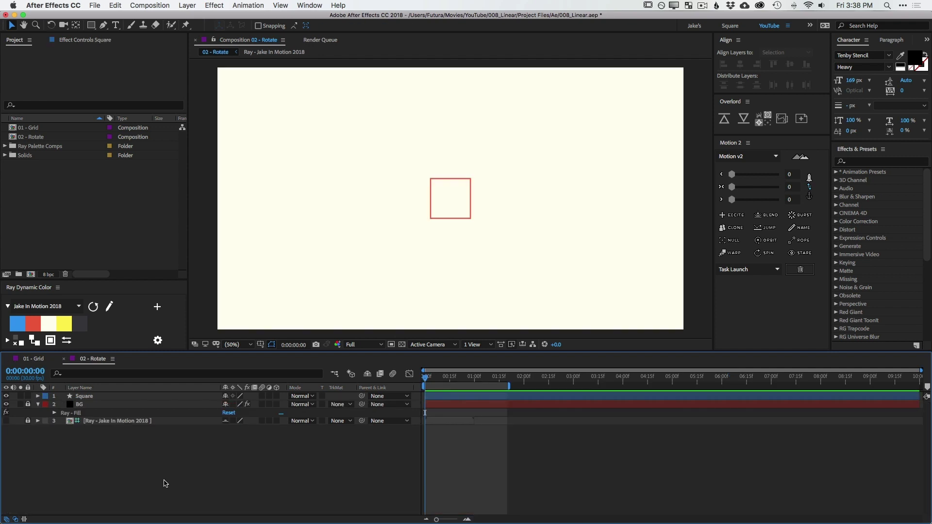
click(104, 396)
key(r)
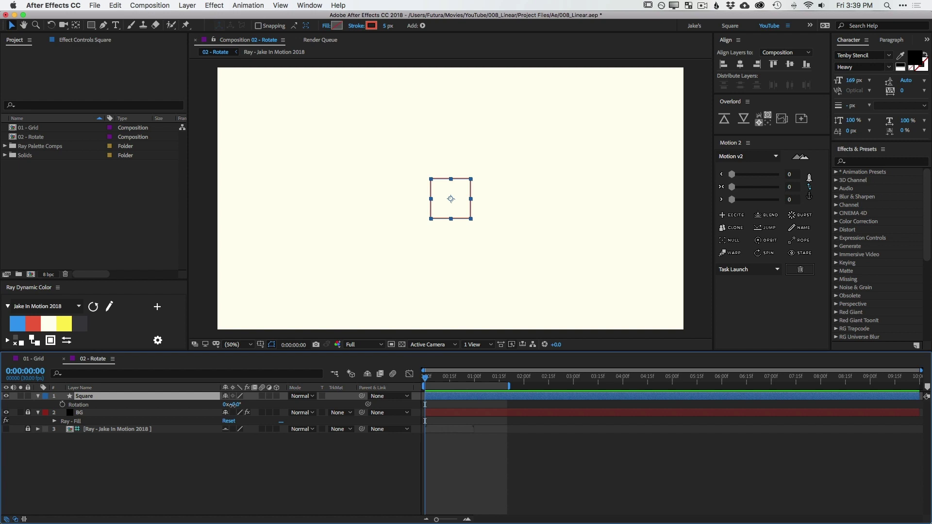
drag(233, 407, 405, 404)
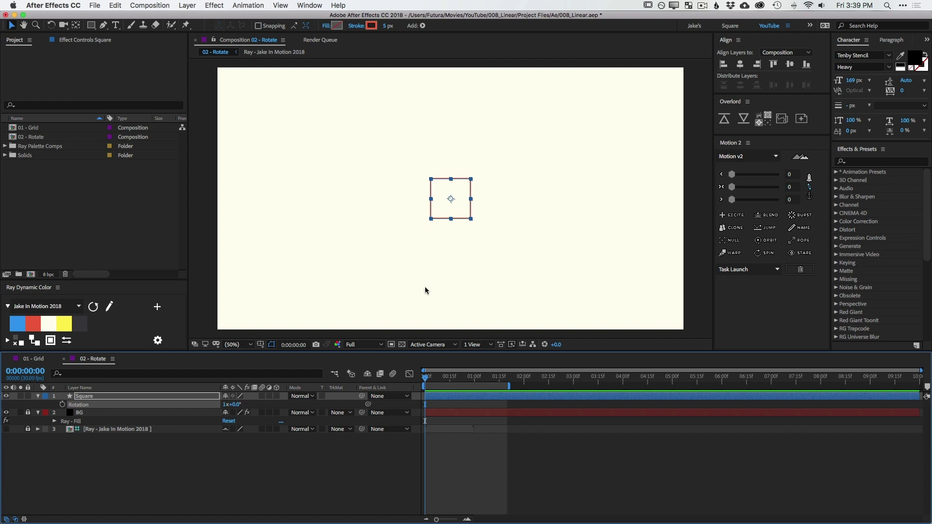
key(super+z)
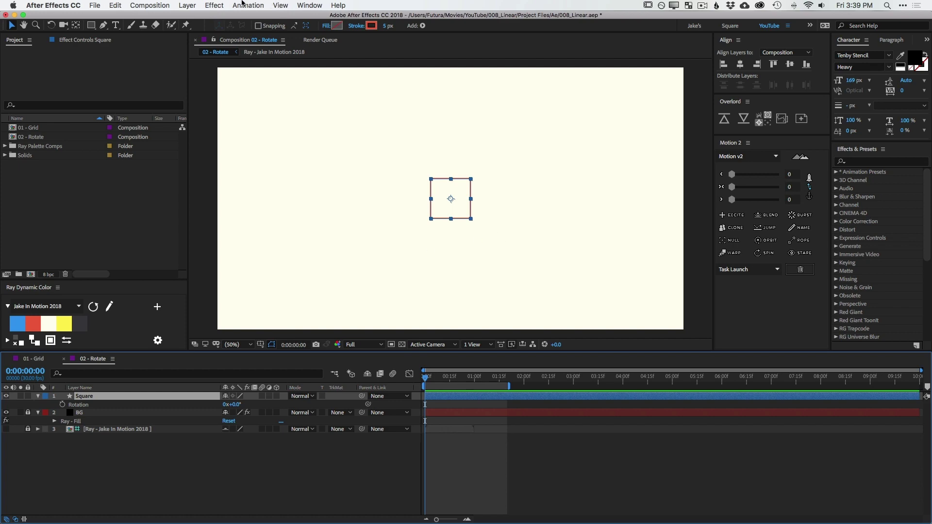
- Add a Slider Control effect to the Square layer and expand its Slider's 0–100 range
click(215, 6)
mouse_move(270, 115)
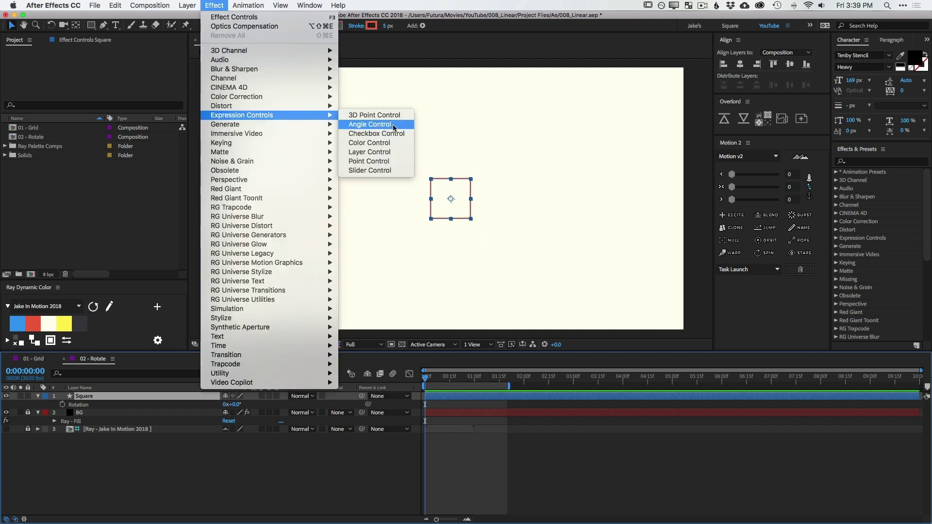
click(379, 171)
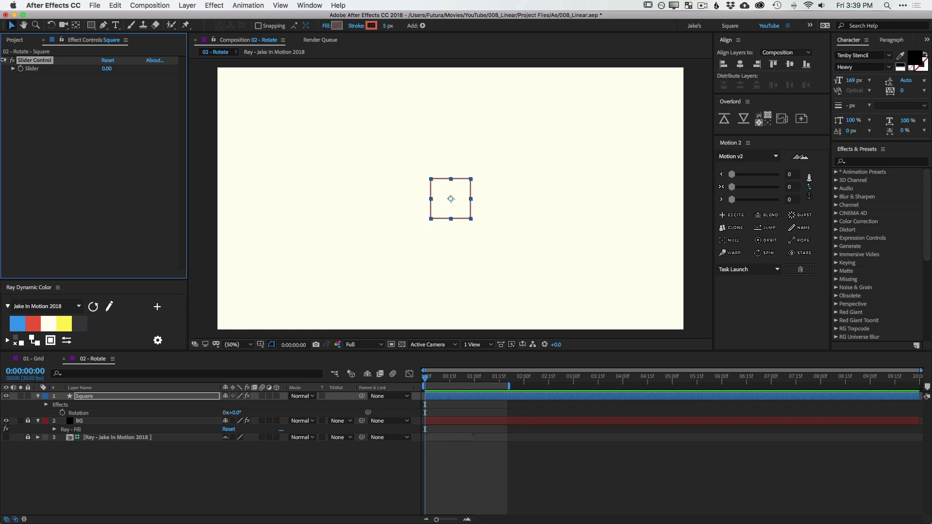
click(13, 68)
mouse_move(28, 82)
mouse_down()
mouse_move(180, 95)
mouse_move(0, 92)
mouse_move(175, 92)
mouse_move(92, 84)
mouse_move(20, 94)
mouse_up()
- Add a Rotation expression on Square pick-whipped to the Slider Control's Slider value
click(83, 396)
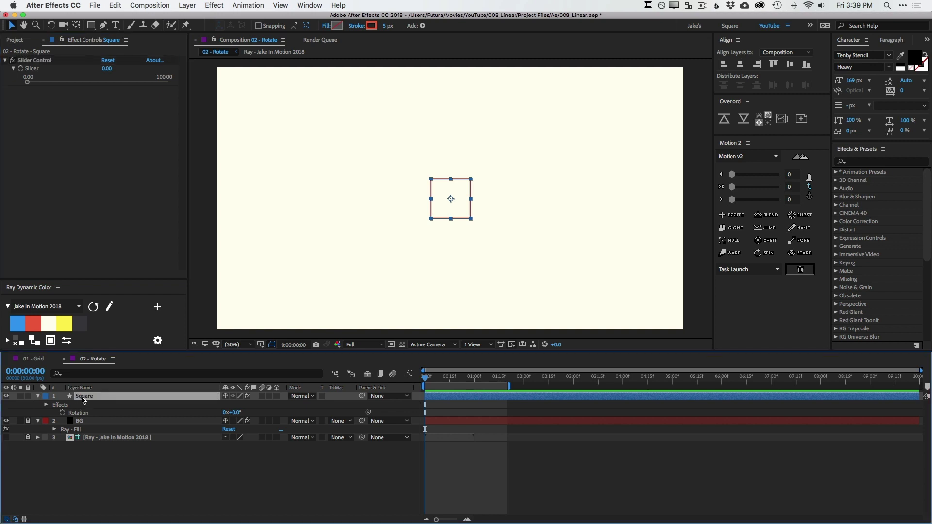
click(76, 413)
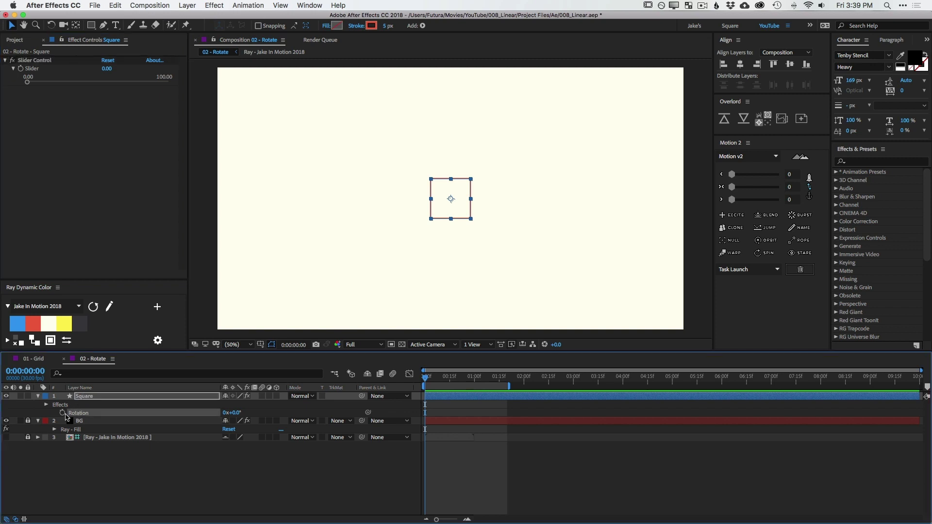
alt+click(62, 414)
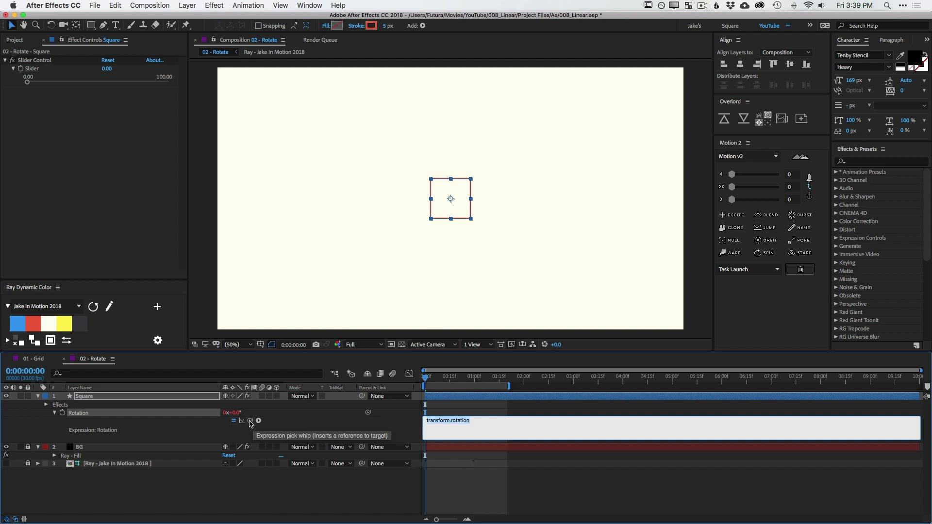
drag(250, 421, 30, 71)
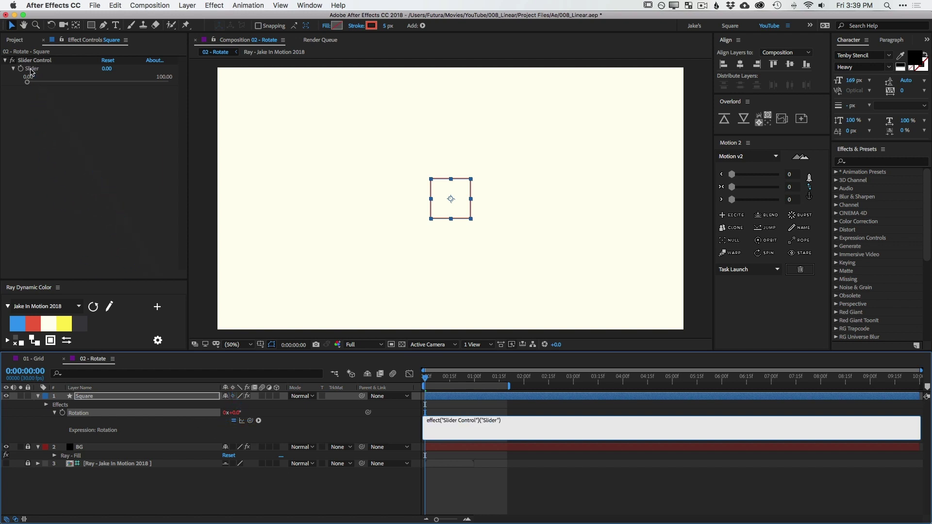
click(262, 401)
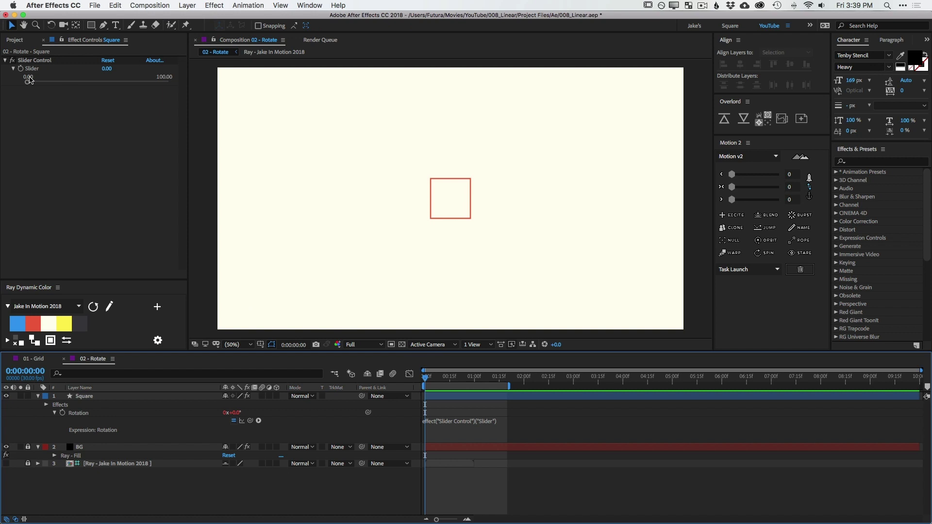
- Scrub the Slider to test the rotation link, leaving it at 100 for a 100° tilt
drag(27, 82, 181, 90)
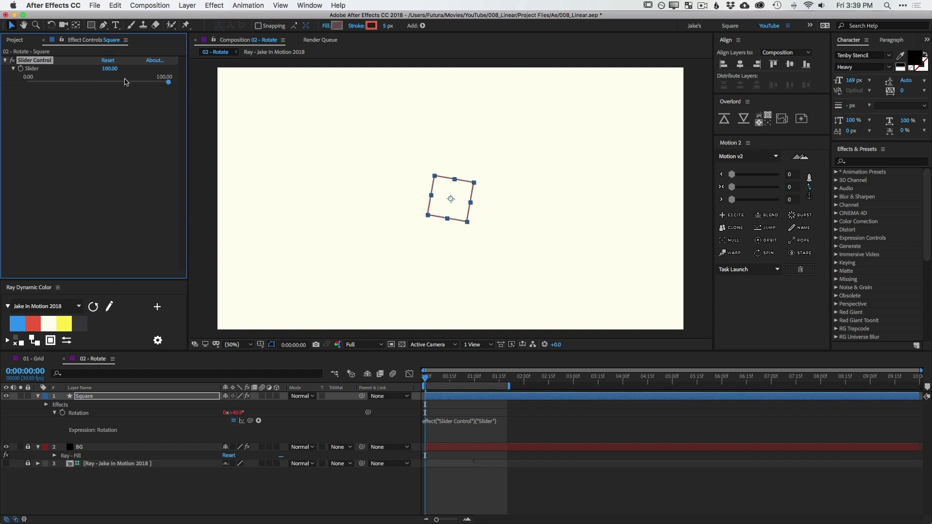
click(488, 493)
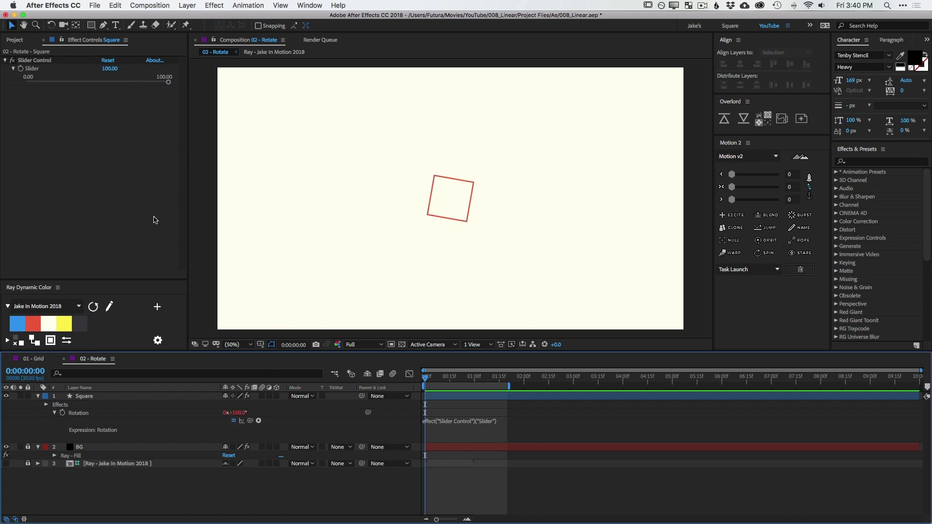
click(34, 60)
drag(167, 82, 175, 90)
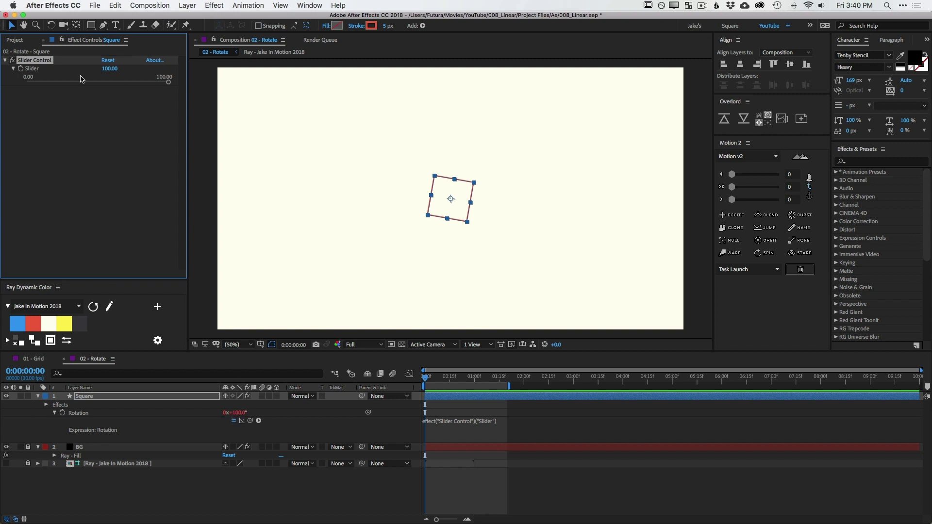
drag(64, 83, 189, 91)
drag(71, 88, 176, 88)
key(super+z)
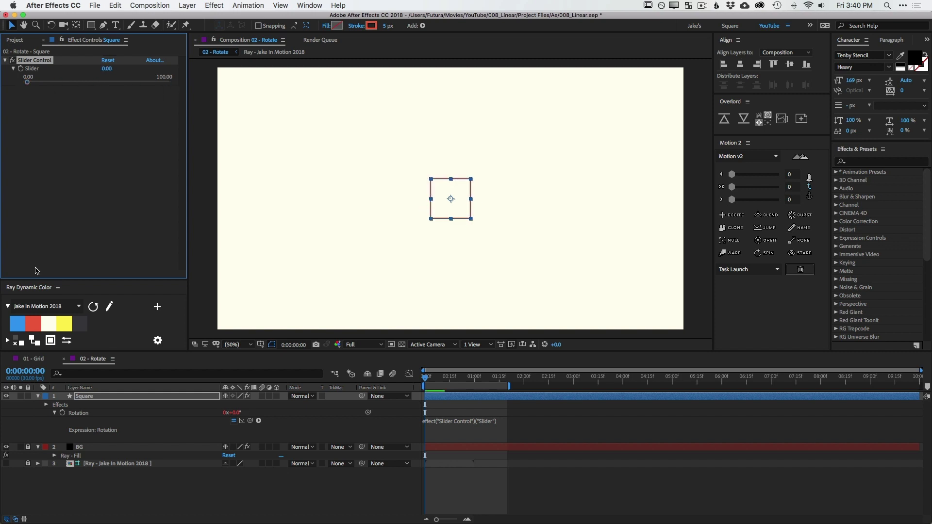
key(super+shift+z)
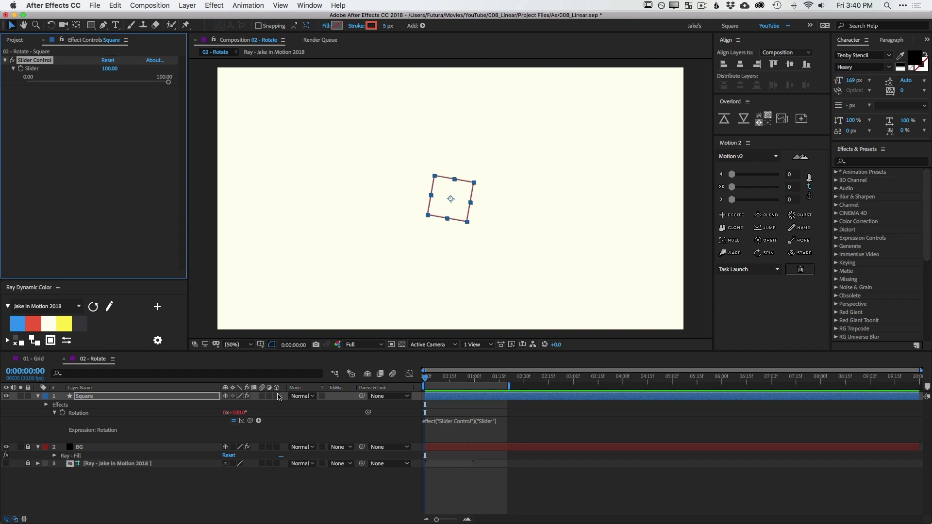
- Store the slider reference as var r at the start of the Rotation expression
click(472, 420)
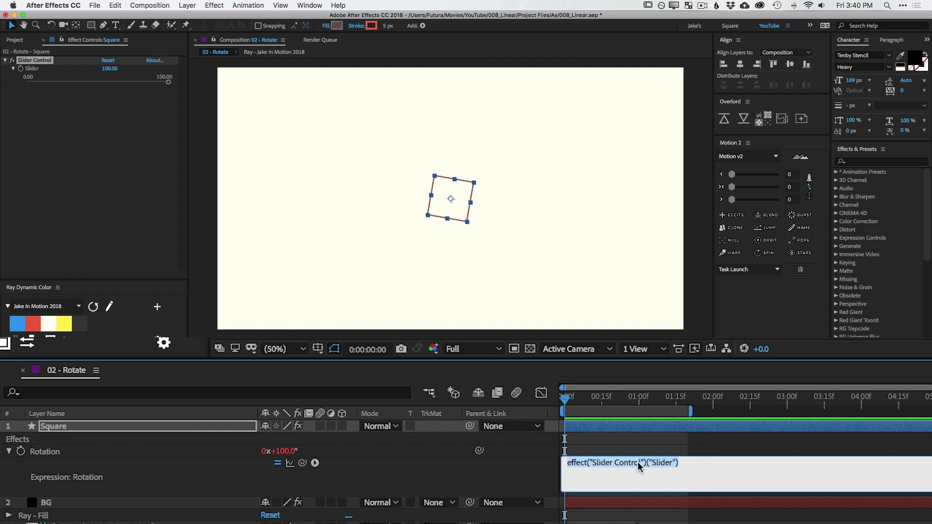
click(618, 463)
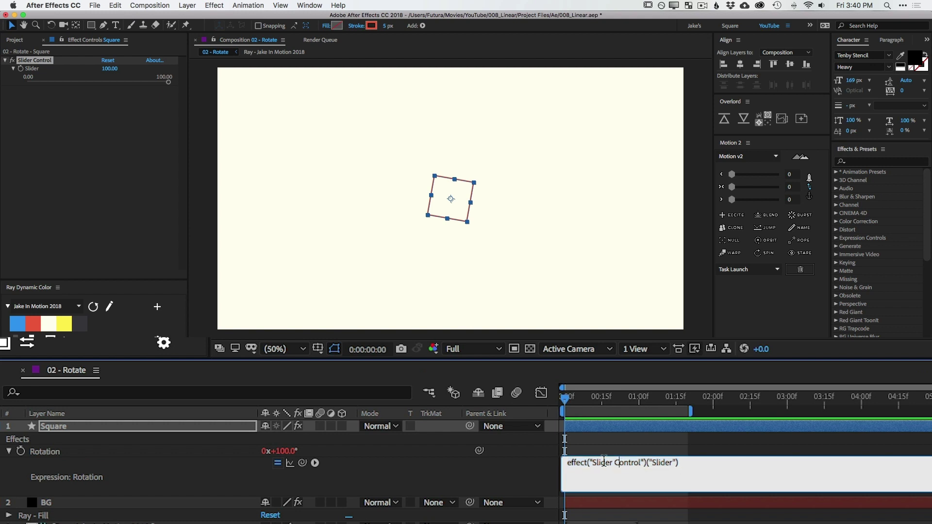
click(569, 464)
text(var )
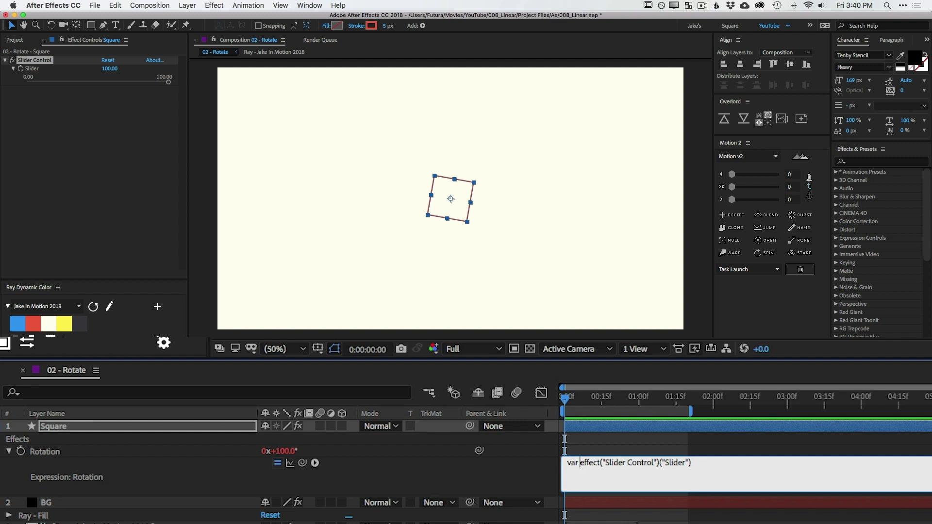
text(r =)
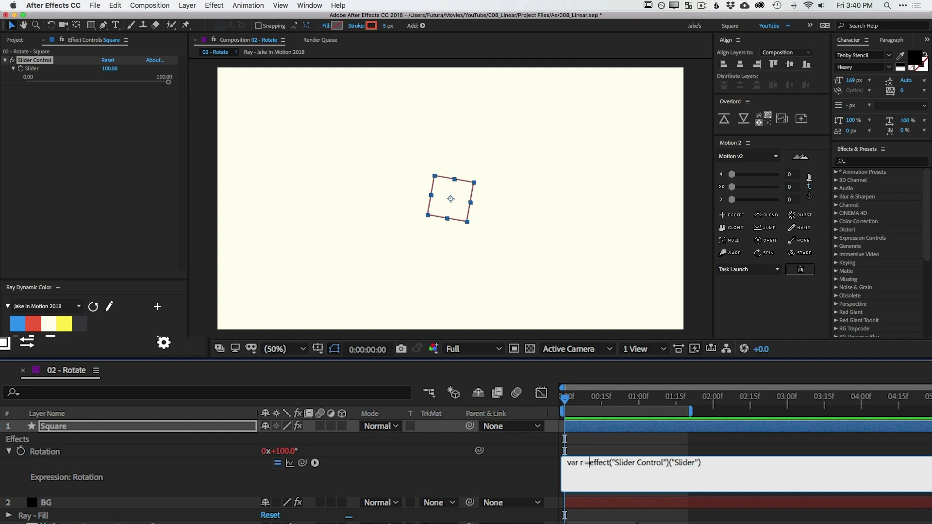
click(726, 460)
text(;)
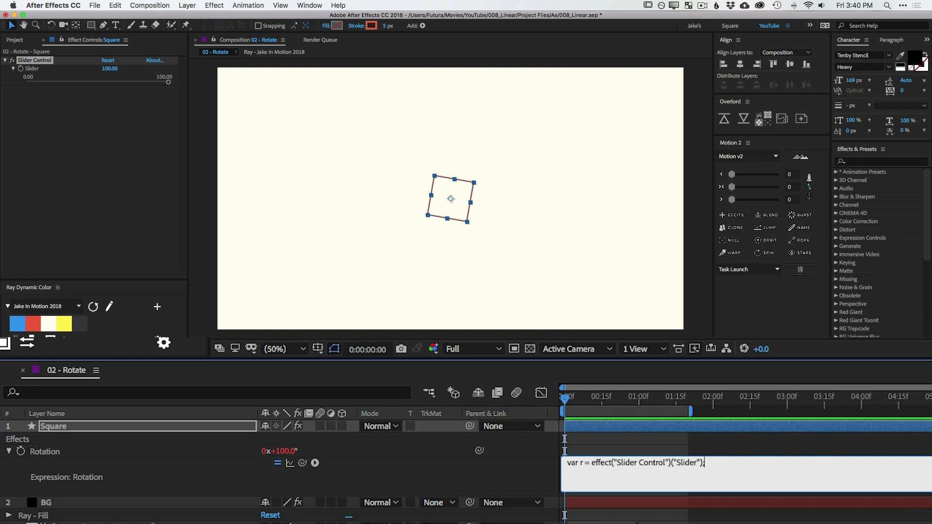
- Add linear(r,0,100,0,360) on a new line and commit the expression
key(Return)
key(Return)
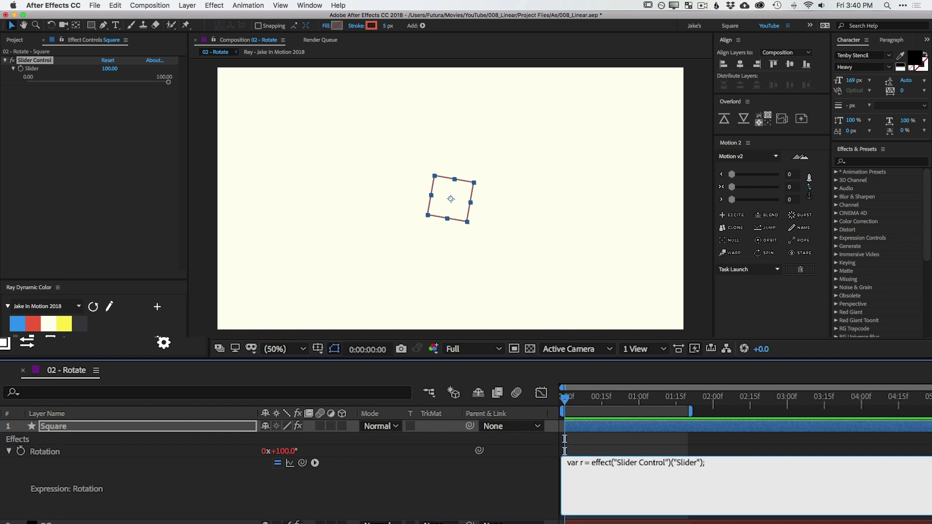
text(linear(r)
text(,0,100,0)
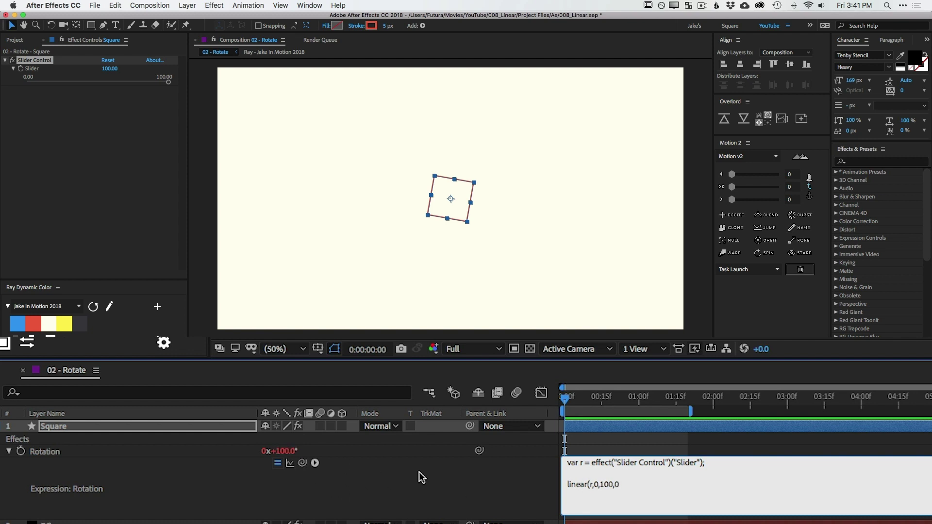
text(,360);)
click(464, 489)
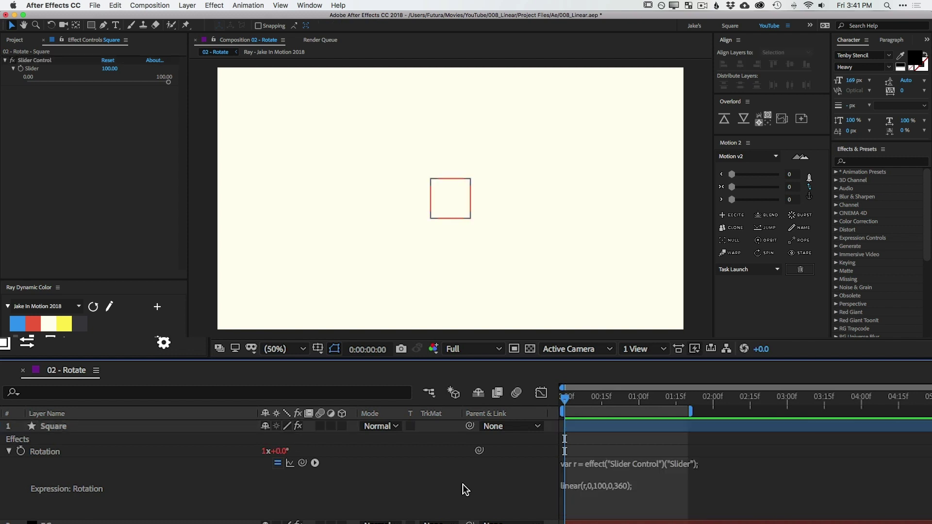
drag(168, 82, 186, 96)
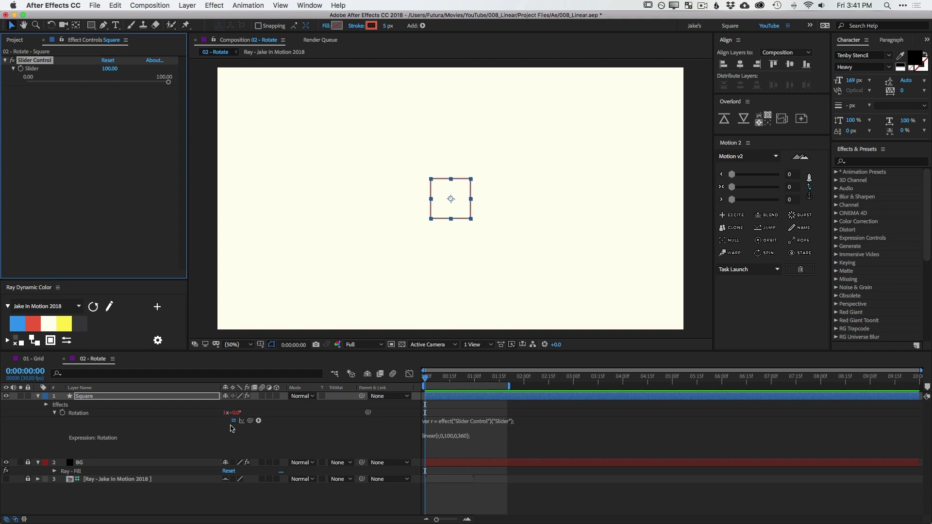
mouse_move(168, 82)
mouse_down()
mouse_move(51, 84)
mouse_move(180, 88)
mouse_up()
- Rename the Slider Control to 'Rotation' and duplicate it as a second slider named 'X Pos'
key(Return)
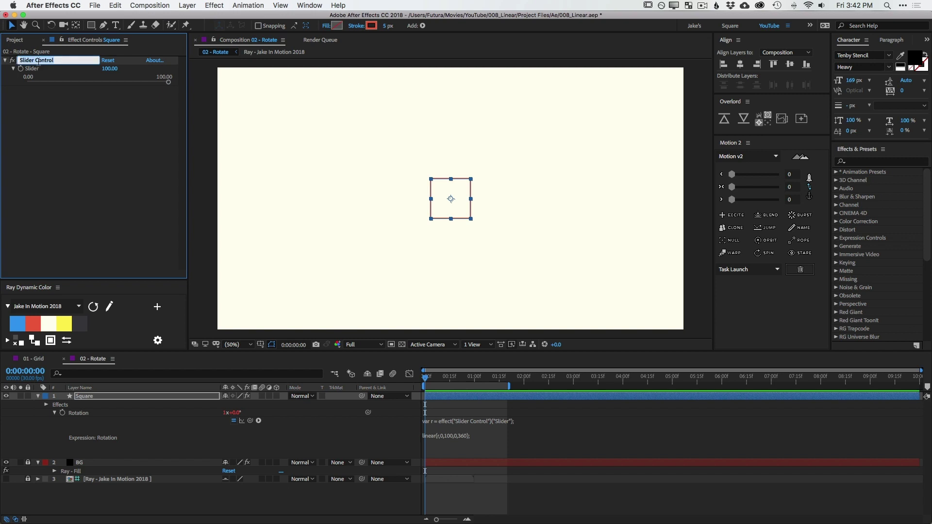
text(Rotation)
key(Return)
key(ctrl+d)
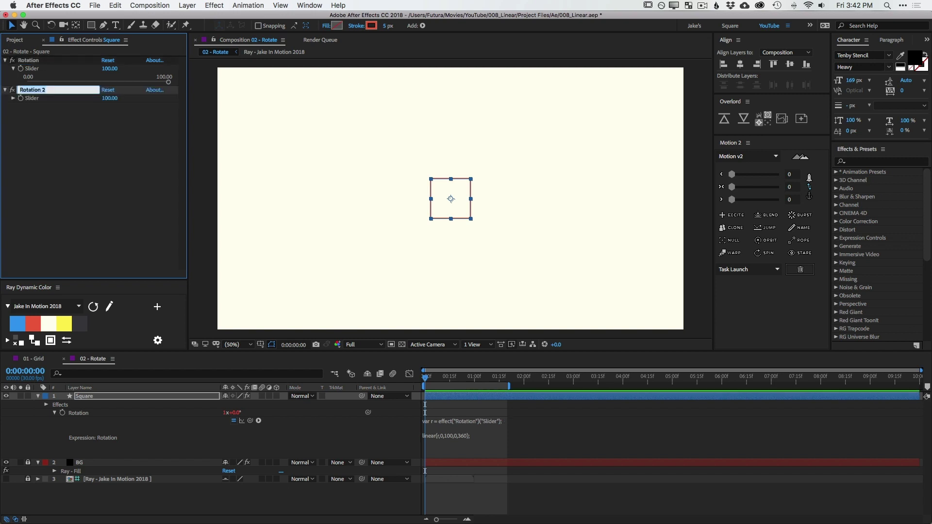
text(X Pos)
key(Return)
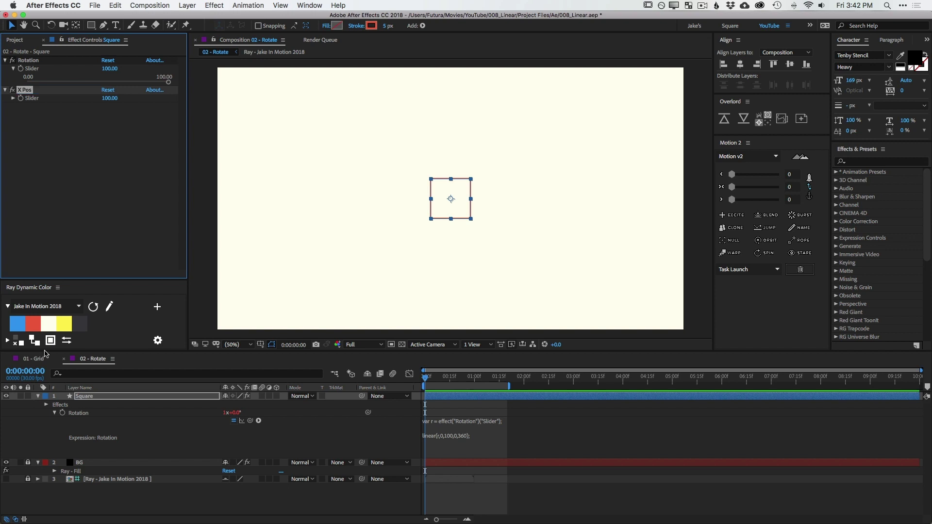
- Give X Position an expression: var x from the X Pos slider, then linear(x,0,100,0,thisComp.width)
click(89, 397)
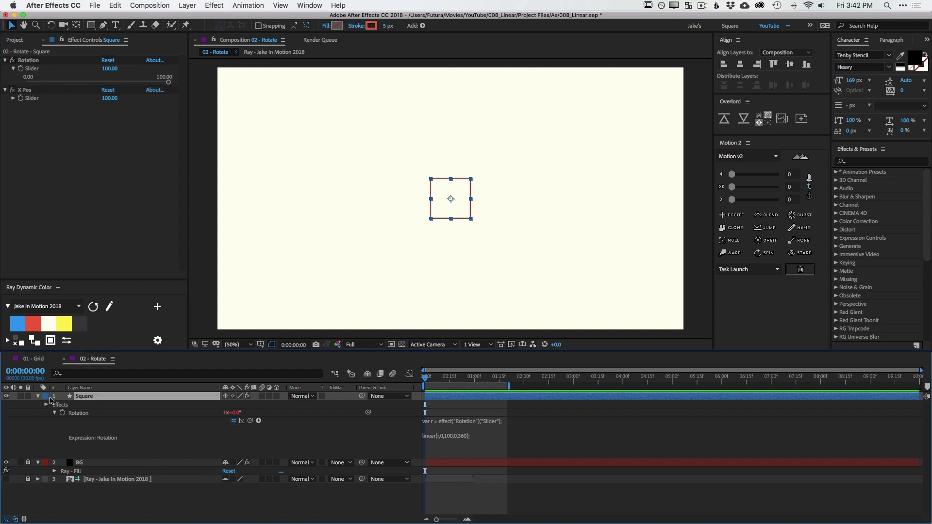
key(p)
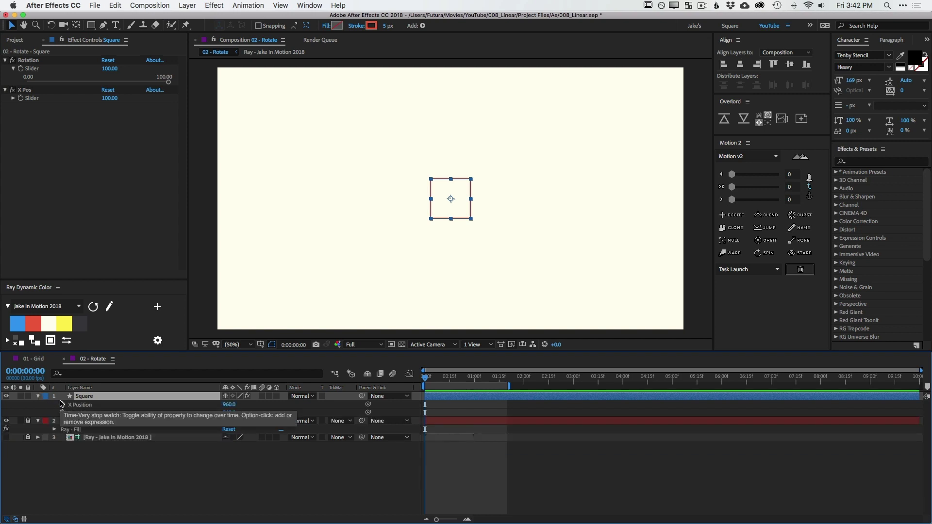
click(64, 406)
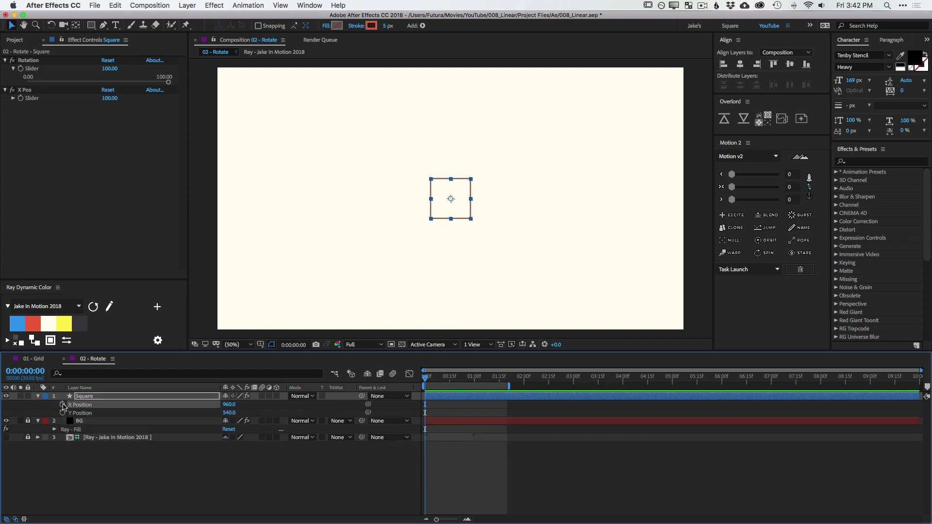
alt+click(63, 405)
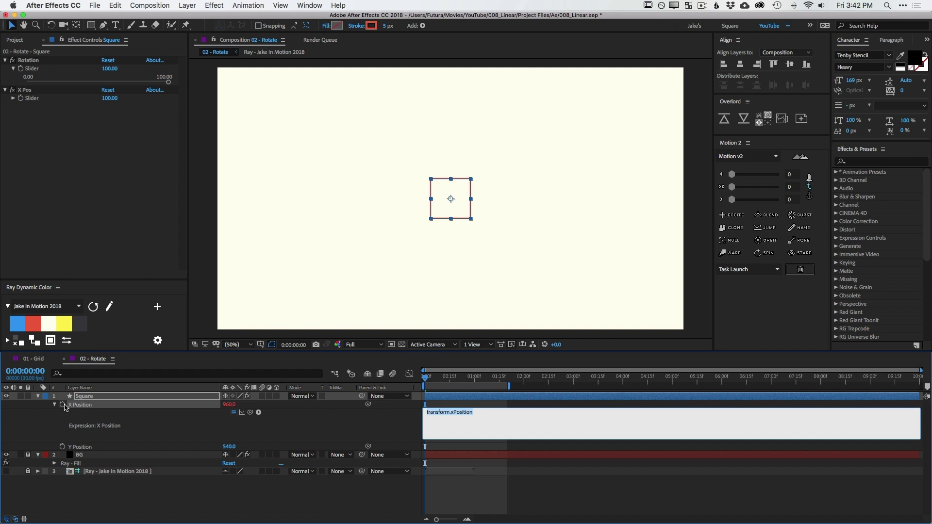
text(var x =)
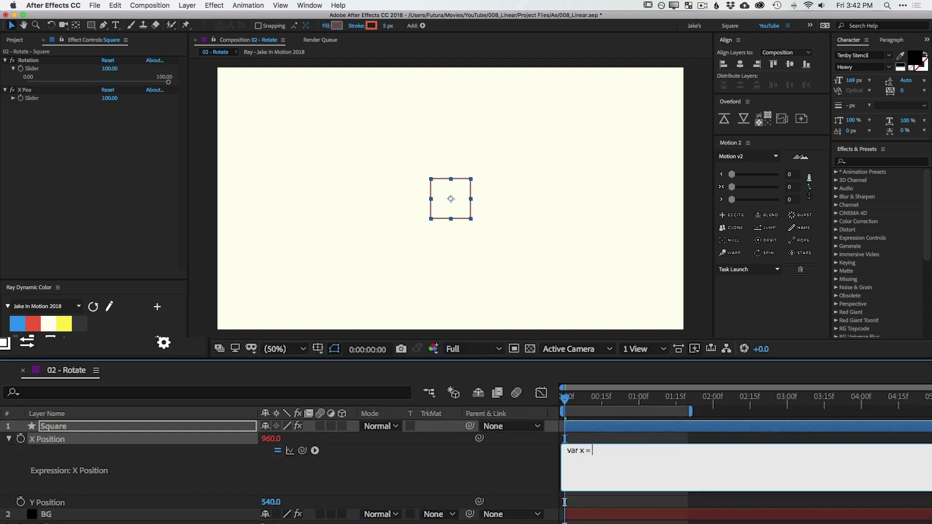
drag(302, 451, 34, 99)
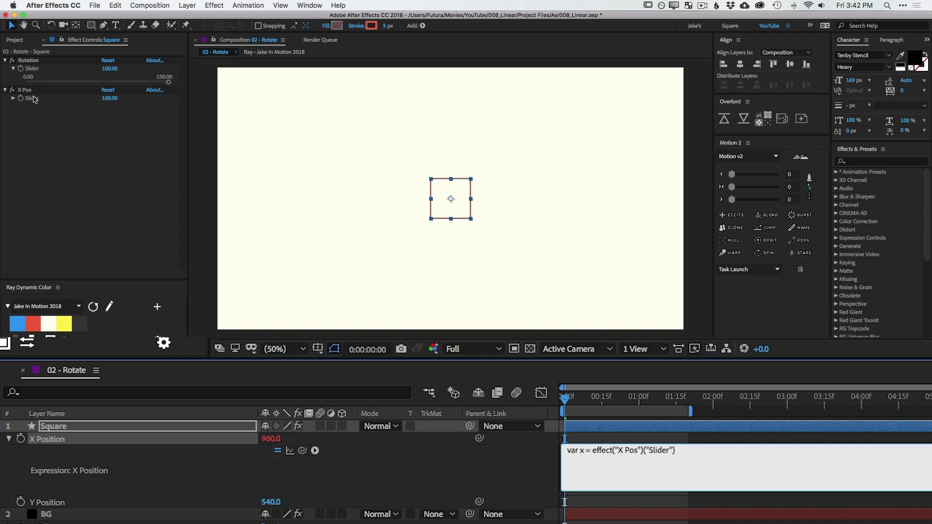
text(;)
key(Return)
key(Return)
text(linear(x,)
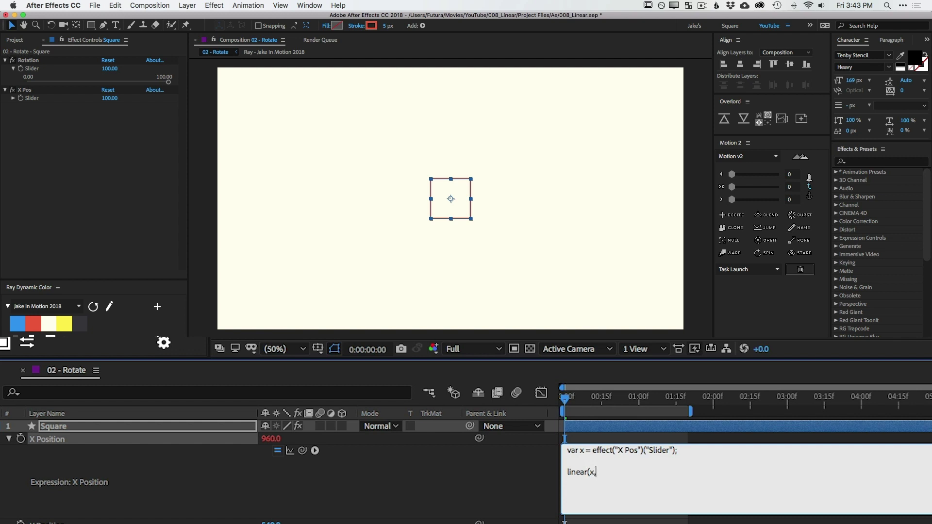
text(0,100,0,thisComp.width);)
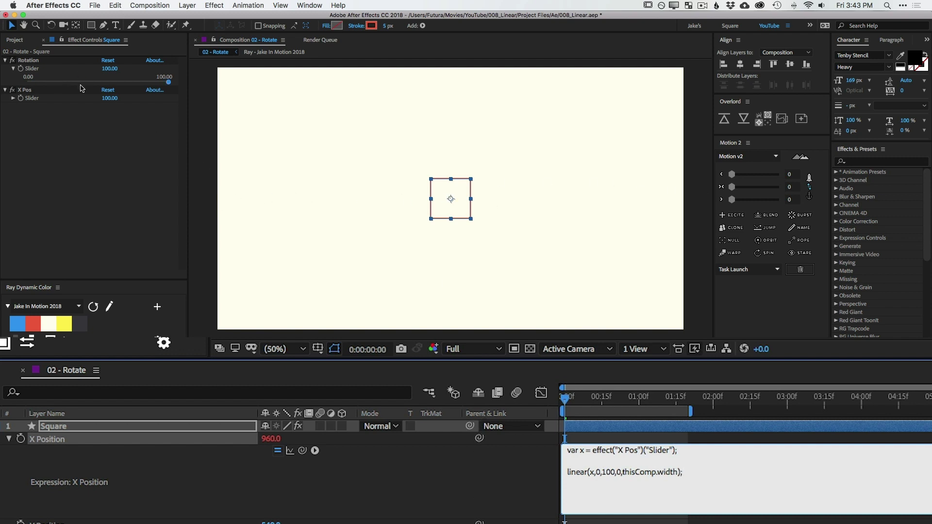
- Commit the X Position expression and set the X Pos slider to 50, centring the square
click(510, 485)
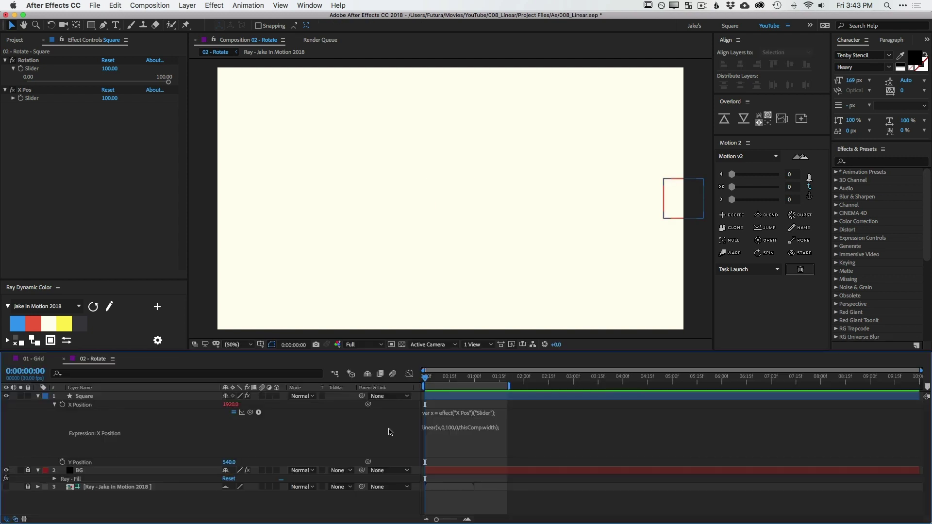
click(25, 90)
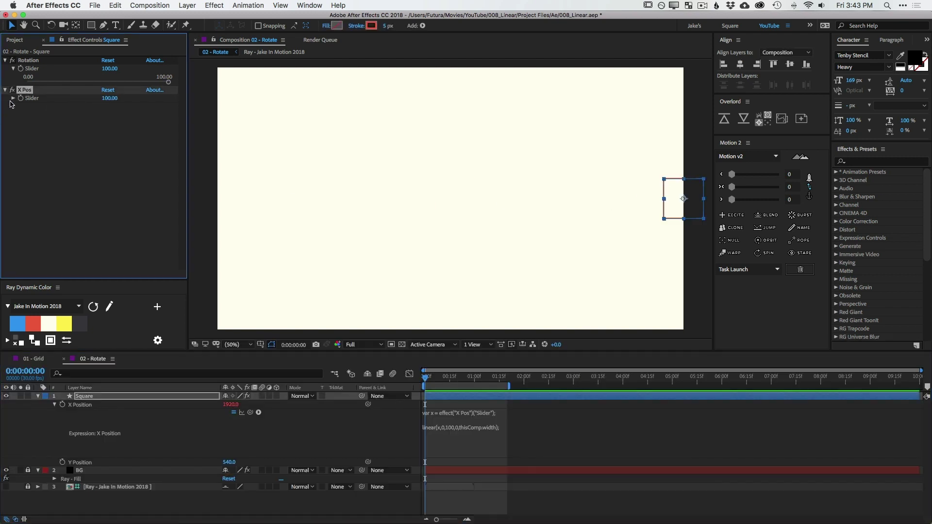
click(13, 98)
drag(168, 112, 115, 111)
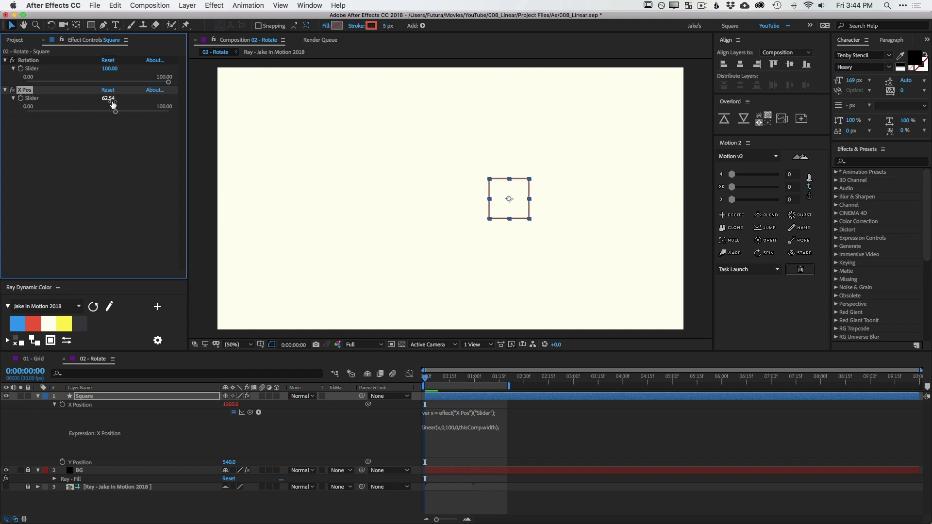
click(108, 98)
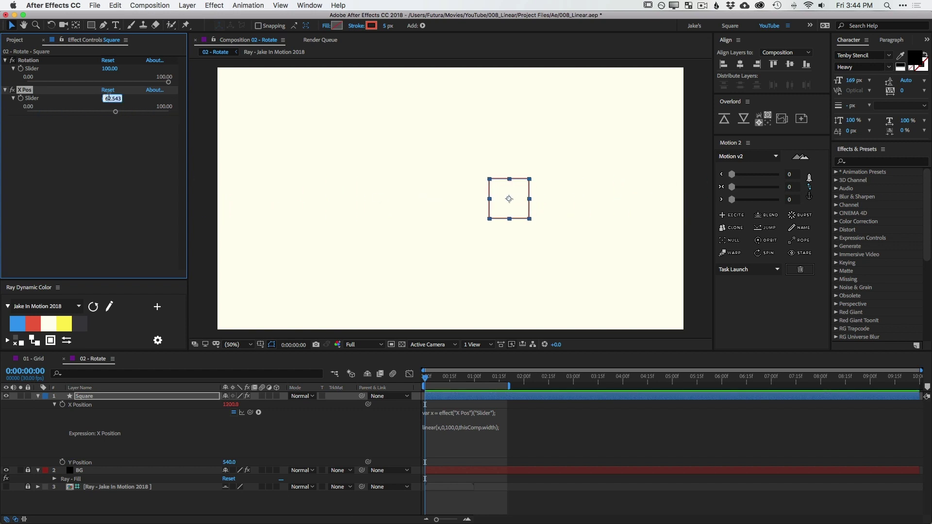
text(50)
key(Return)
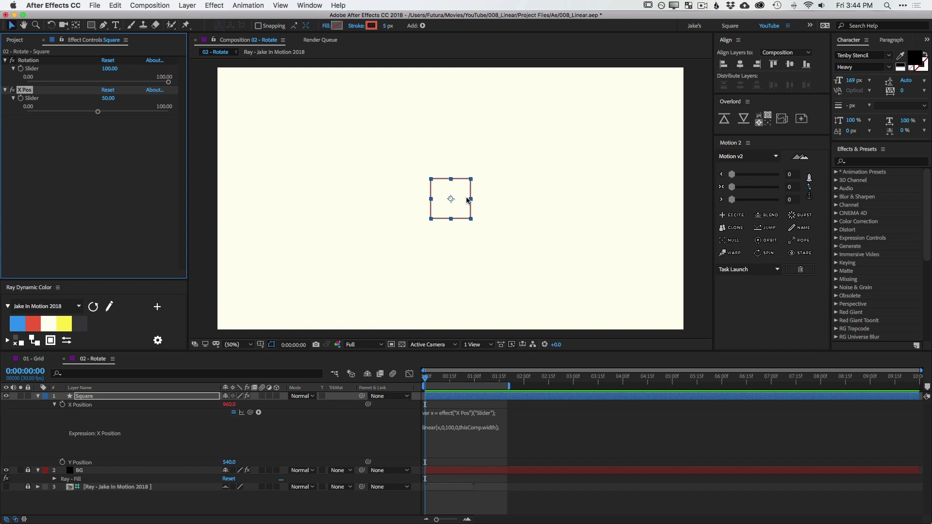
- Test the sliders, moving X Pos to 0 and then to 100 at the right edge
mouse_move(169, 81)
mouse_down()
mouse_move(41, 81)
mouse_move(181, 84)
mouse_up()
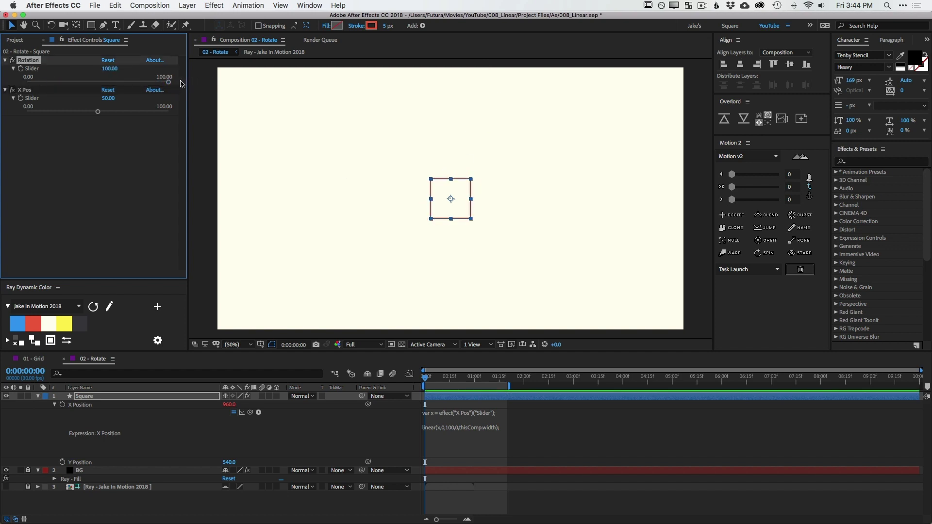
drag(98, 111, 27, 112)
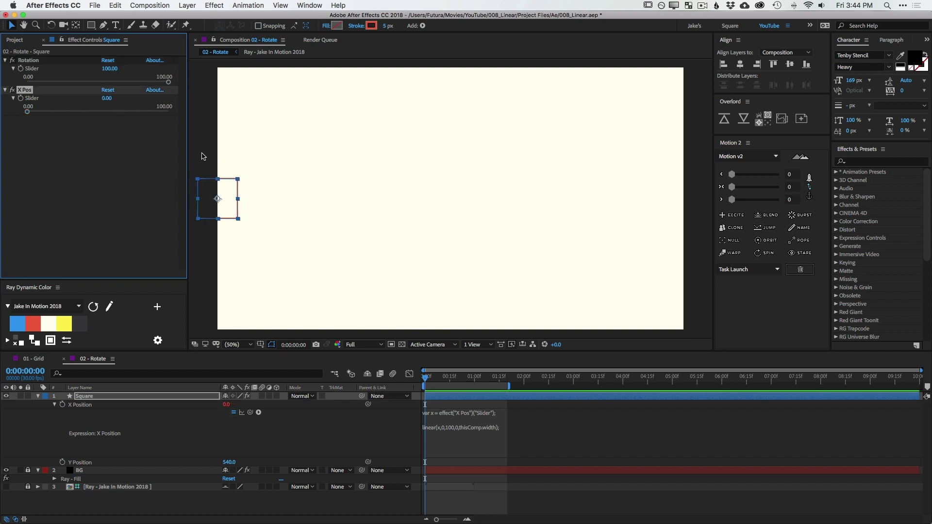
click(194, 180)
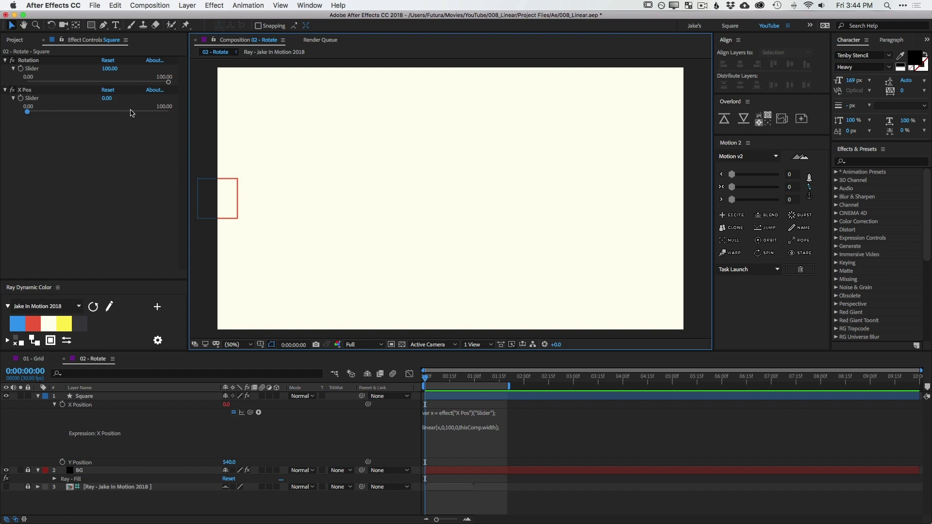
drag(131, 112, 196, 115)
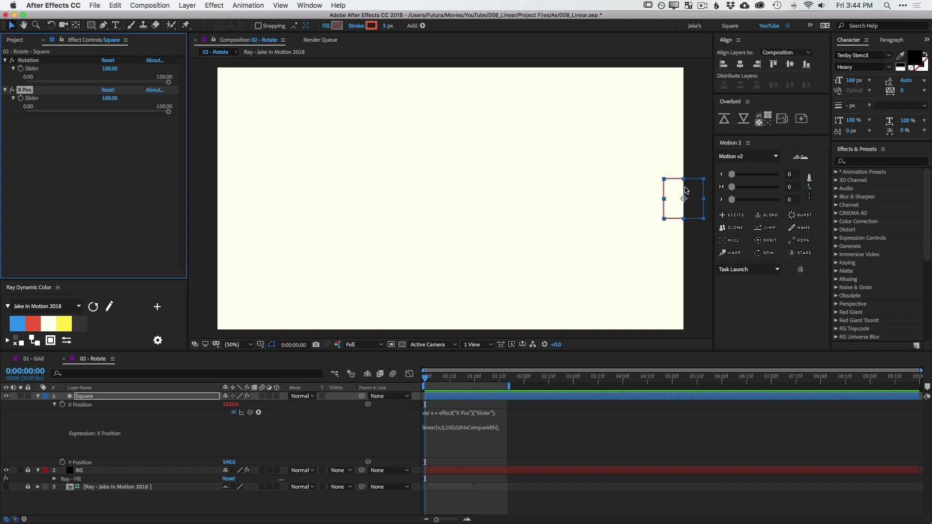
- Expand Contents > Rectangle 1 > Rectangle Path 1 to expose the square's Size property
click(39, 397)
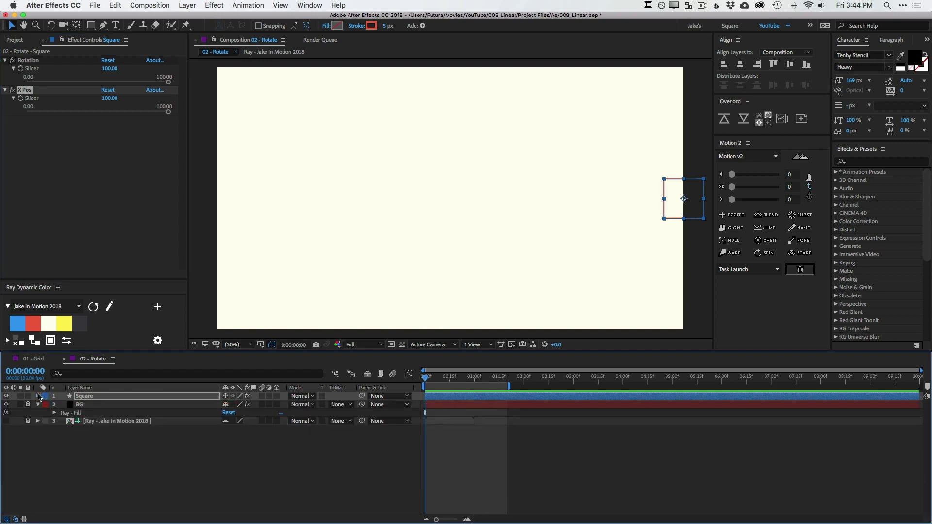
click(38, 397)
click(46, 405)
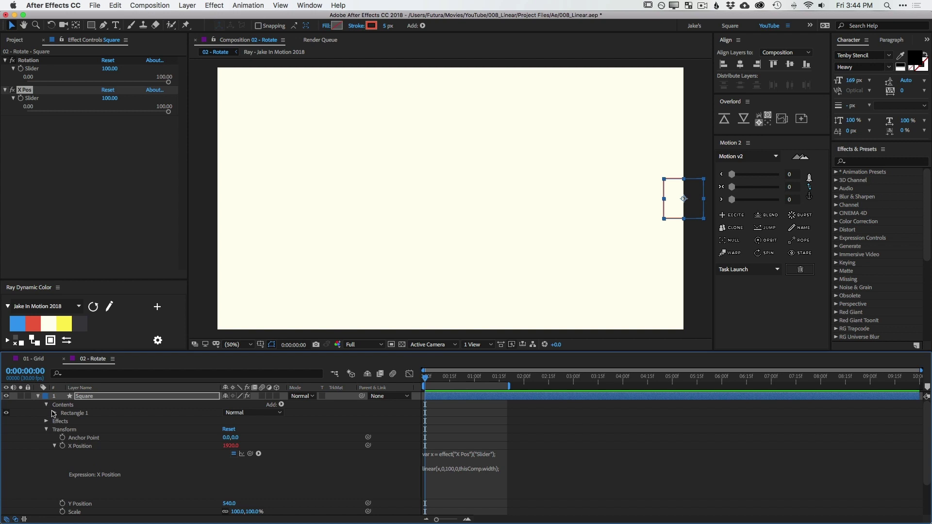
click(53, 413)
click(63, 421)
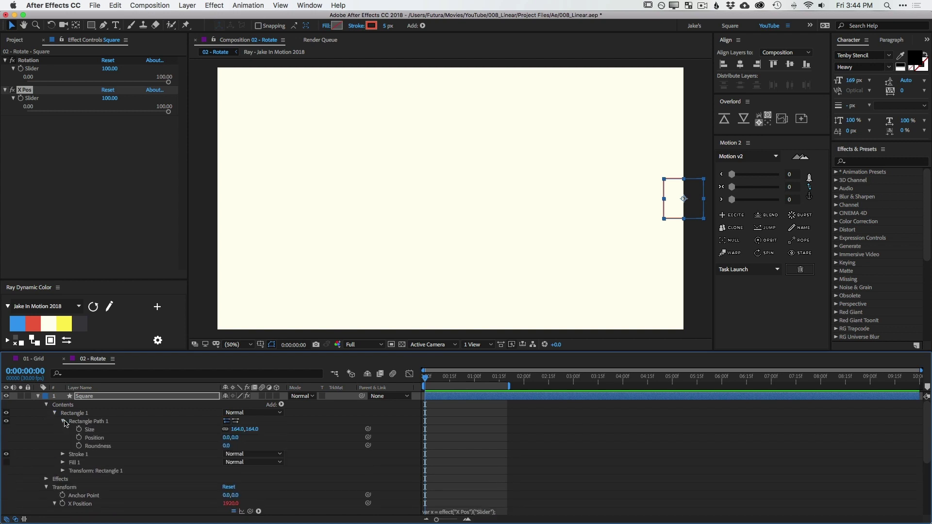
click(90, 430)
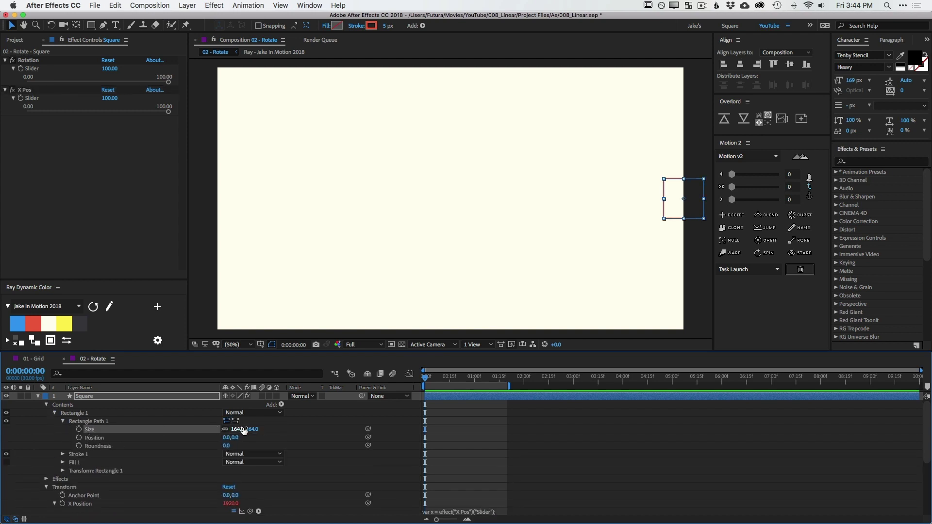
drag(252, 351, 251, 282)
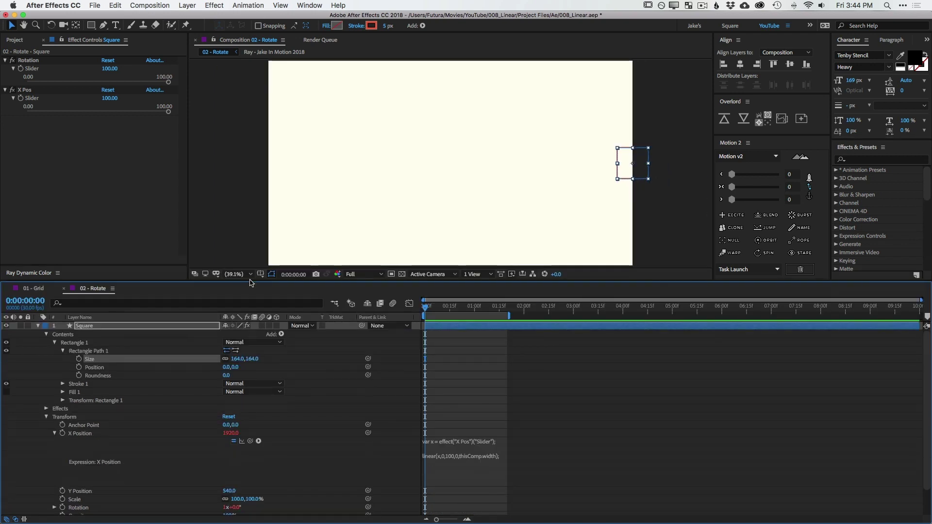
- Add var w linked to the rectangle's Size[0] in the X Position expression
click(434, 442)
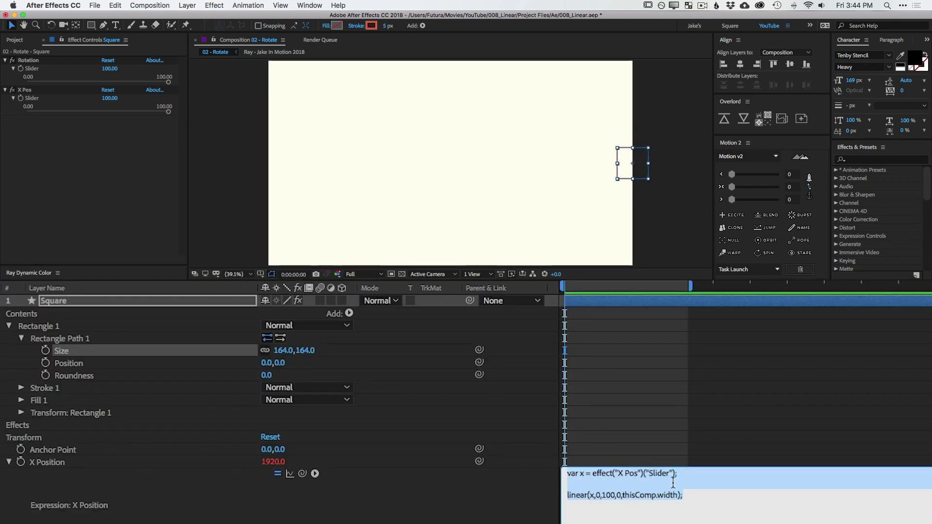
click(688, 473)
key(Return)
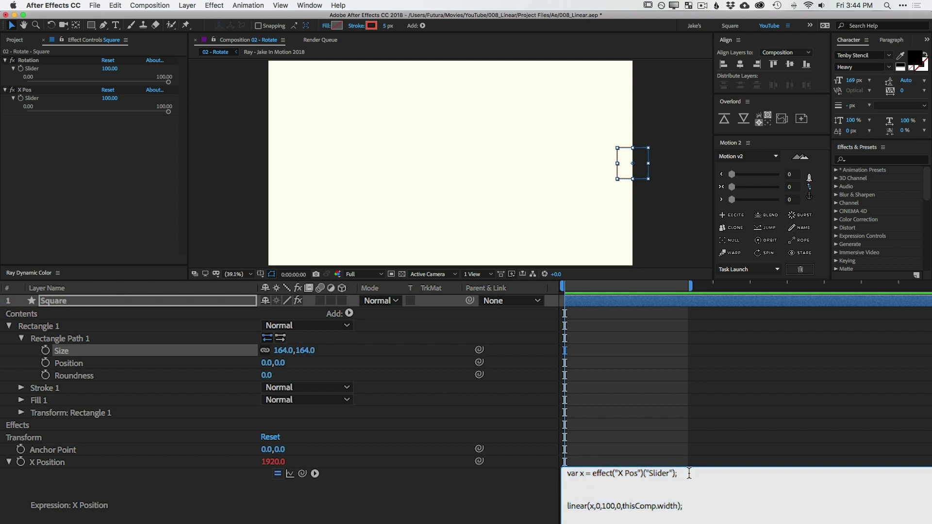
text(var w =)
drag(302, 473, 283, 357)
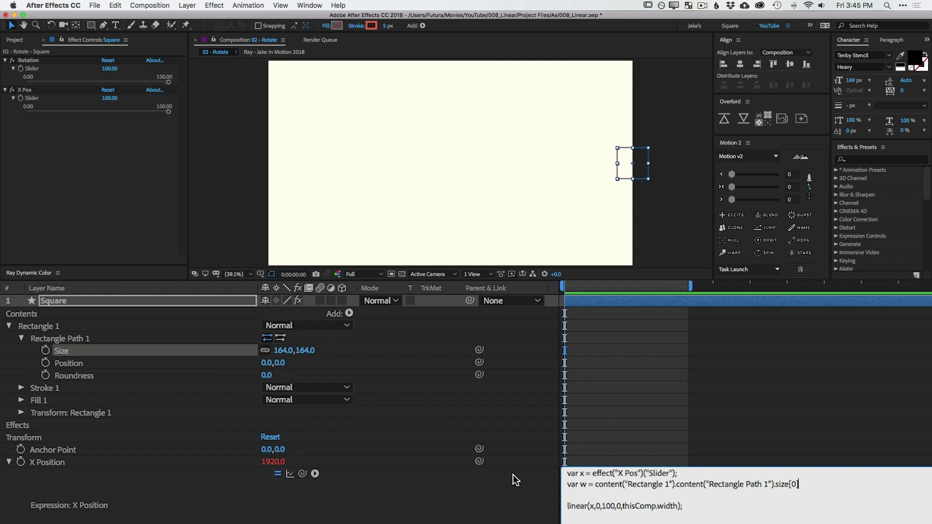
text(;)
- Change the linear output range to w/2 through thisComp.width-w/2
key(BackSpace)
key(BackSpace)
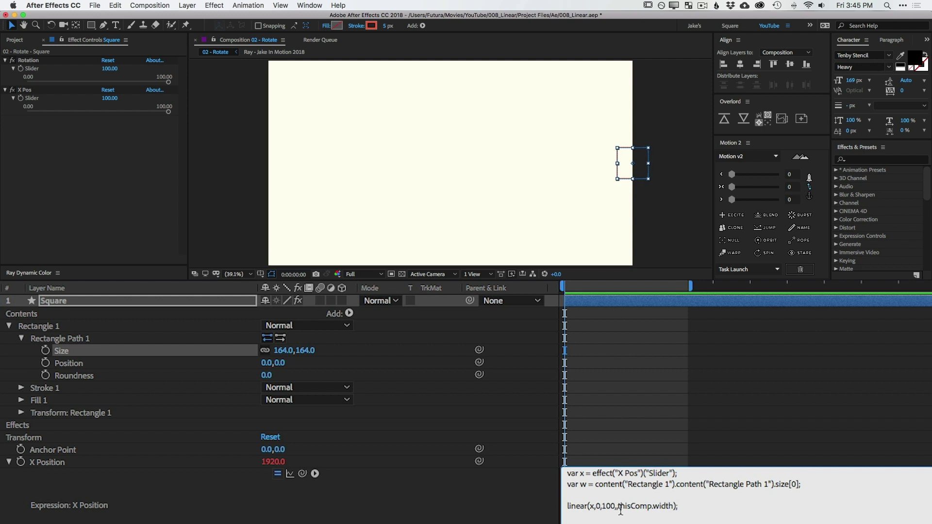
text(w/2)
click(631, 506)
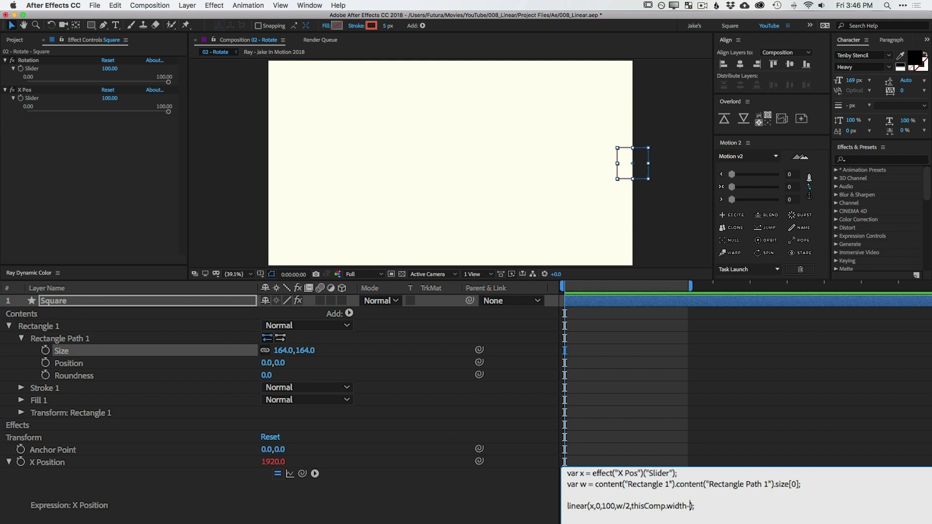
text(w/2)
- Commit the expression and drag X Pos to 0, placing the square at X Position 82
click(698, 347)
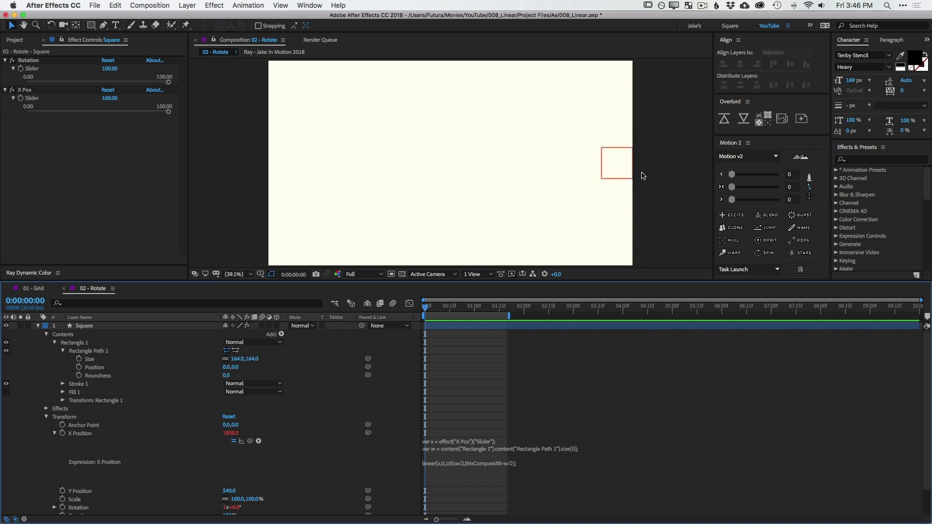
drag(567, 281, 572, 365)
drag(161, 113, 5, 122)
- Show only the Square's expression-driven properties and zoom the viewer onto the square's corner
click(629, 449)
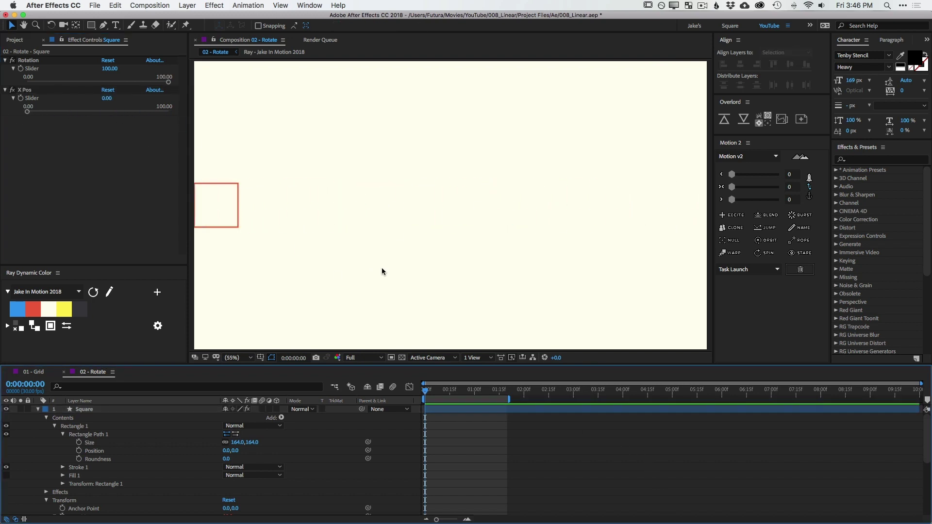
click(83, 409)
key(e)
key(e)
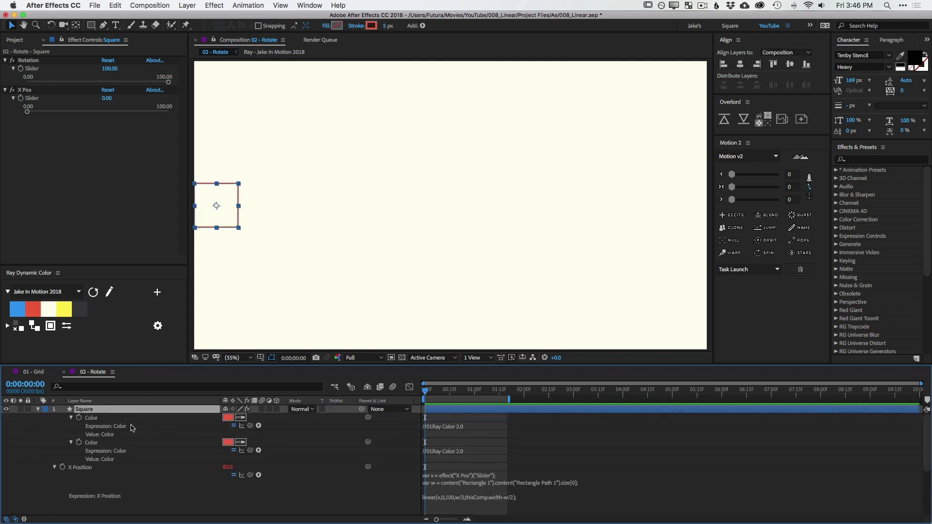
scroll(93, 420, down, 2)
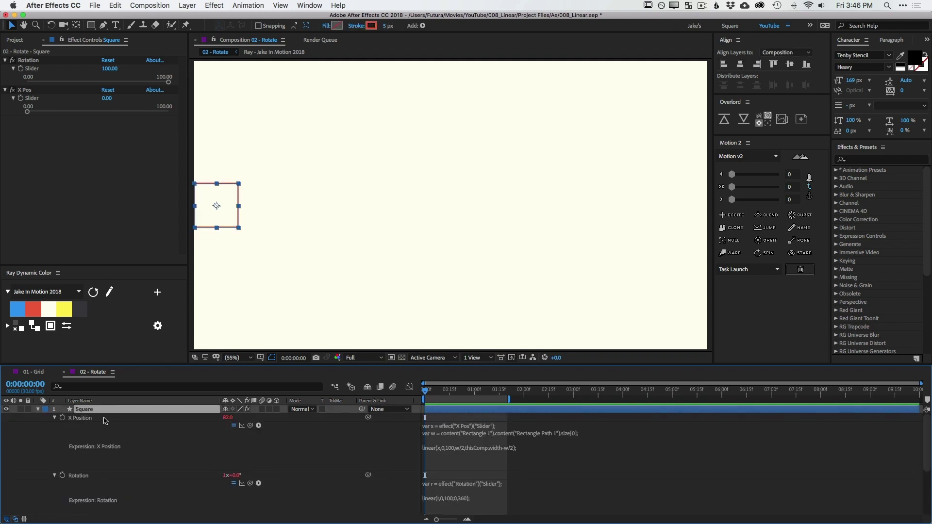
drag(442, 470, 443, 456)
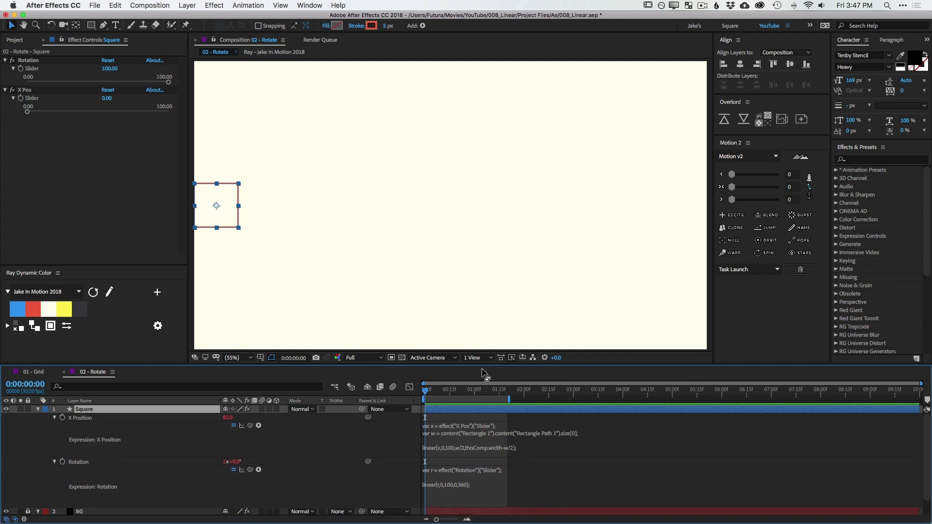
click(311, 438)
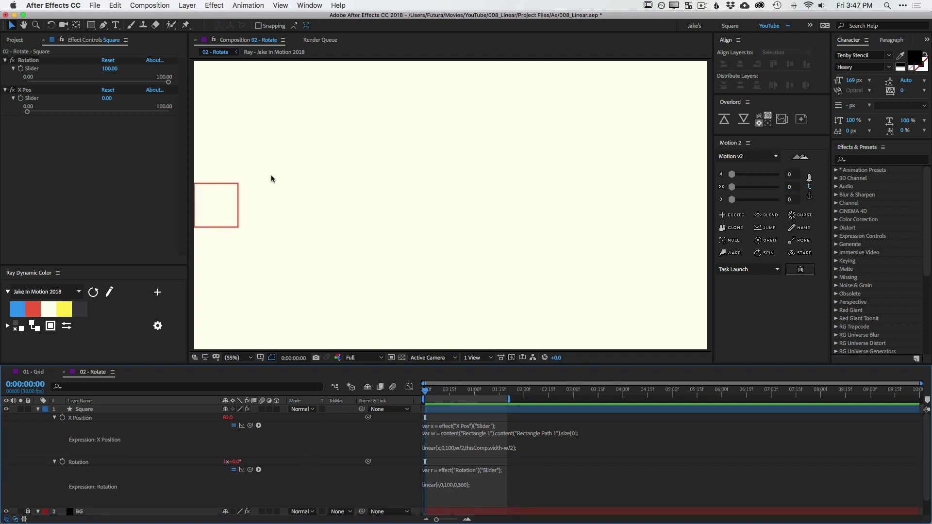
scroll(191, 190, up, 10)
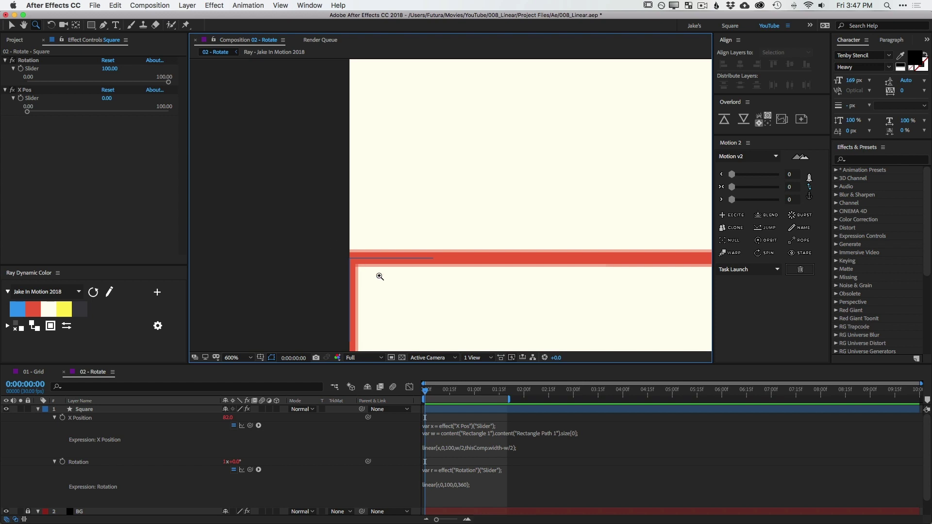
click(370, 259)
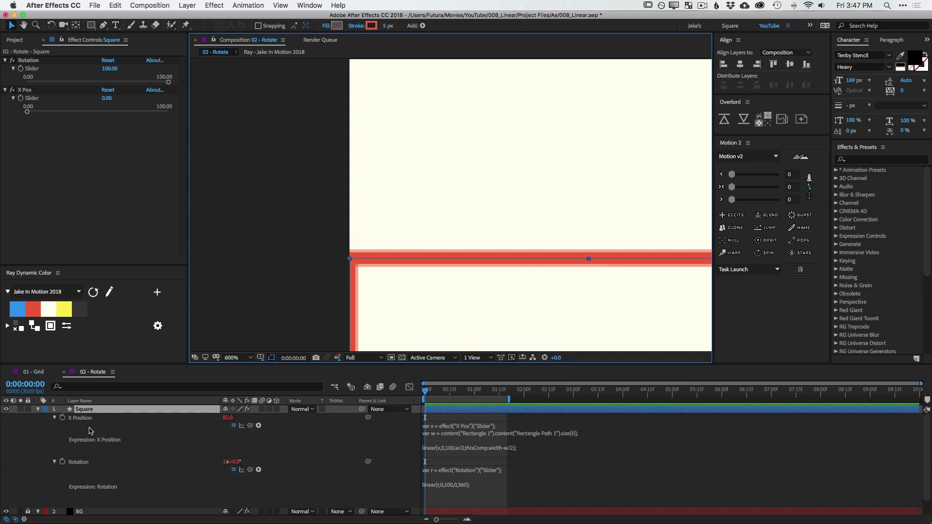
- Expand the Stroke 1 group to expose the square's Stroke Width property
click(38, 410)
click(38, 410)
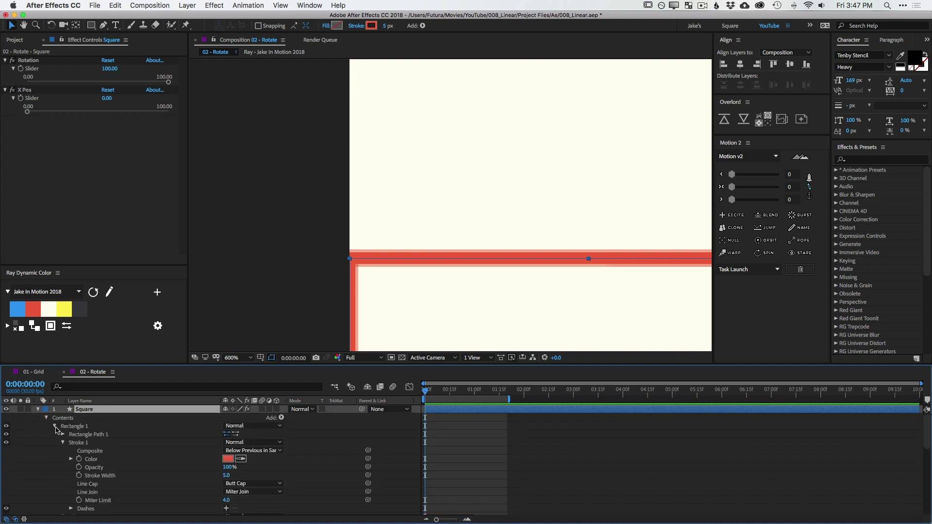
click(76, 443)
click(112, 476)
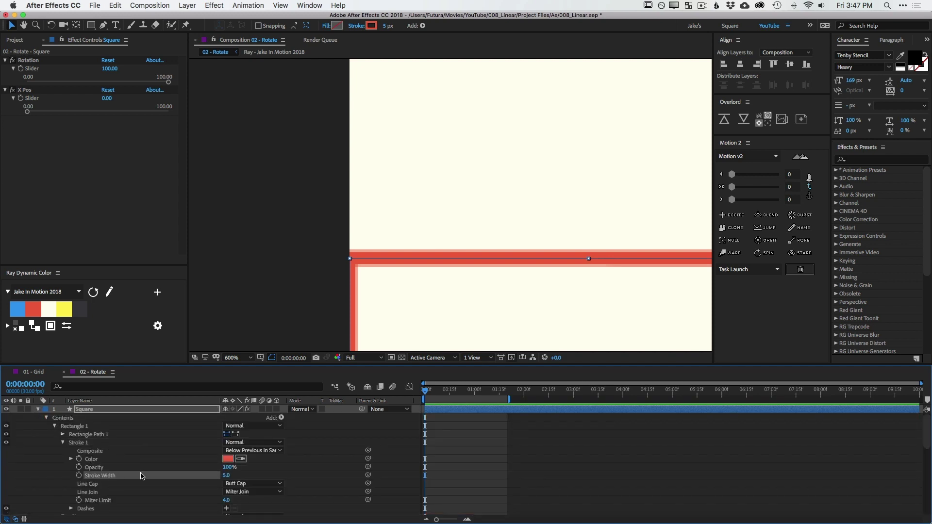
scroll(141, 475, down, 3)
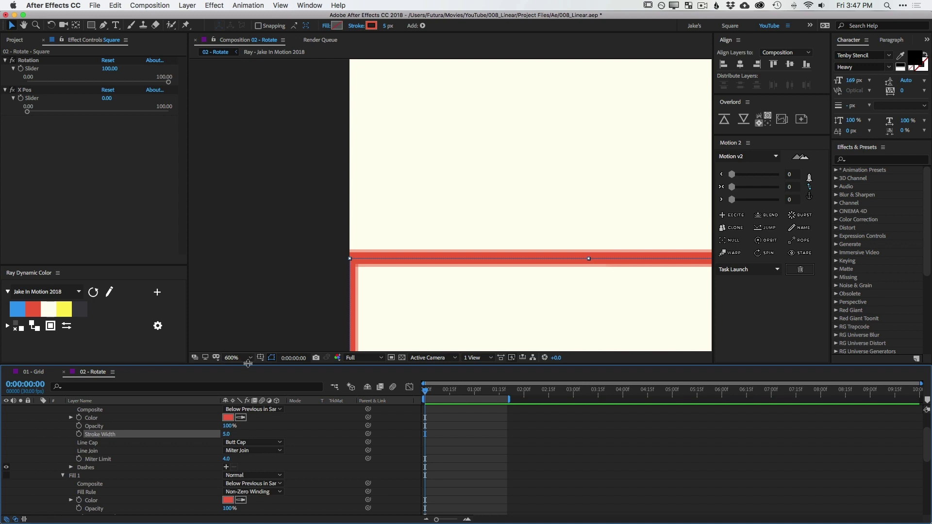
drag(247, 363, 254, 274)
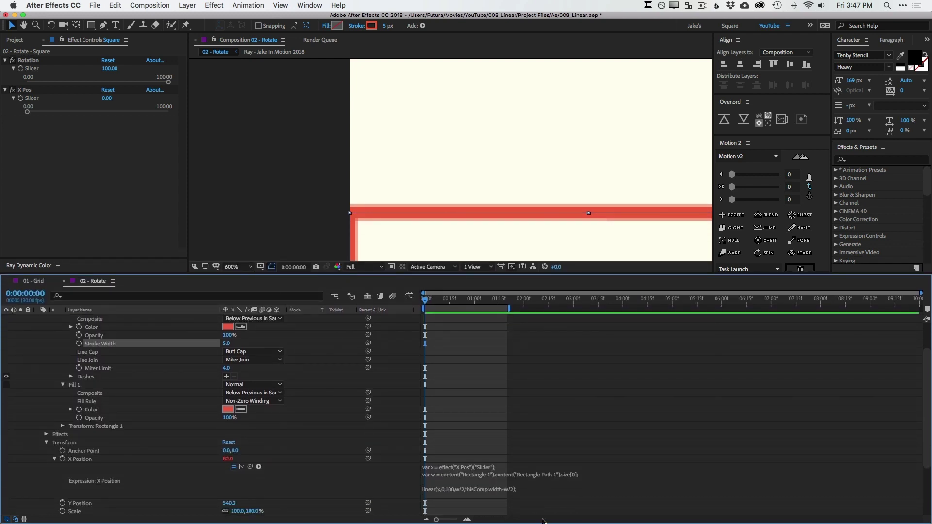
- Add var s linked to Stroke 1's Stroke Width in the X Position expression
click(485, 468)
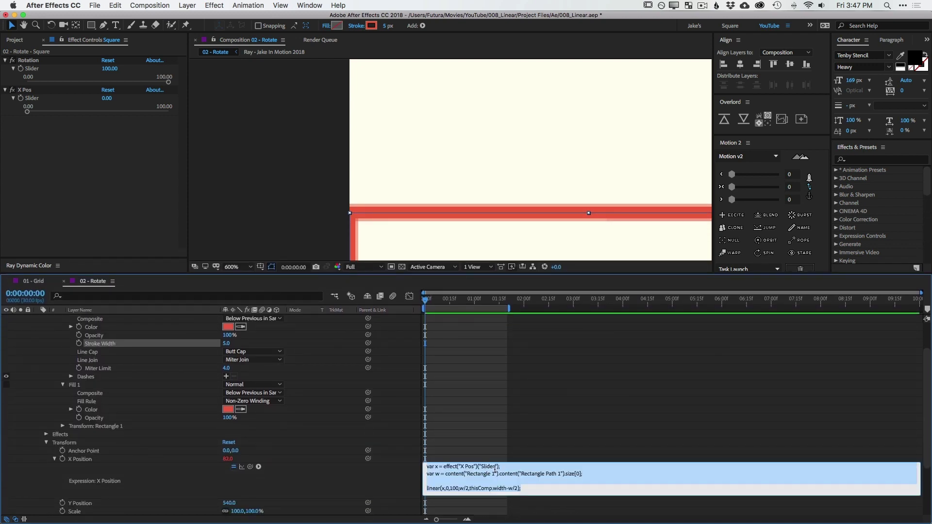
click(598, 473)
key(Return)
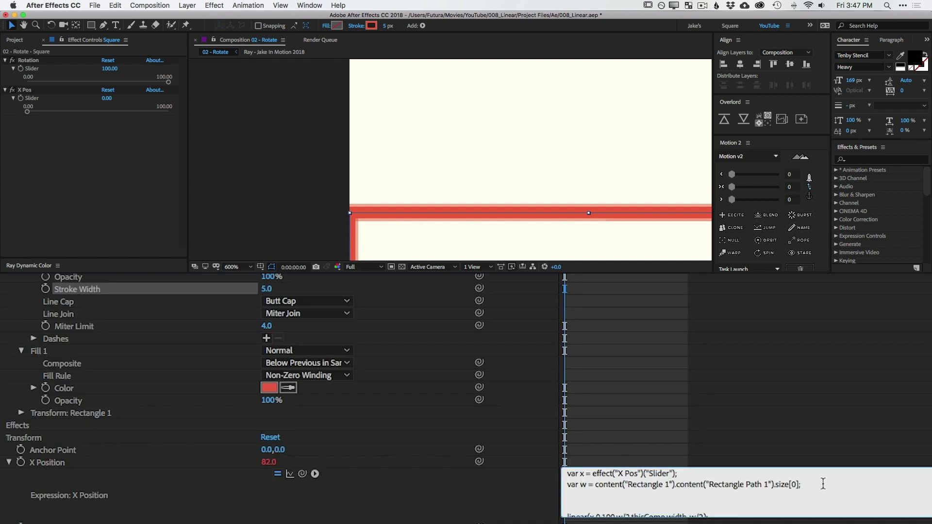
text(var s =)
mouse_move(302, 474)
mouse_down()
mouse_move(157, 324)
mouse_move(78, 287)
mouse_up()
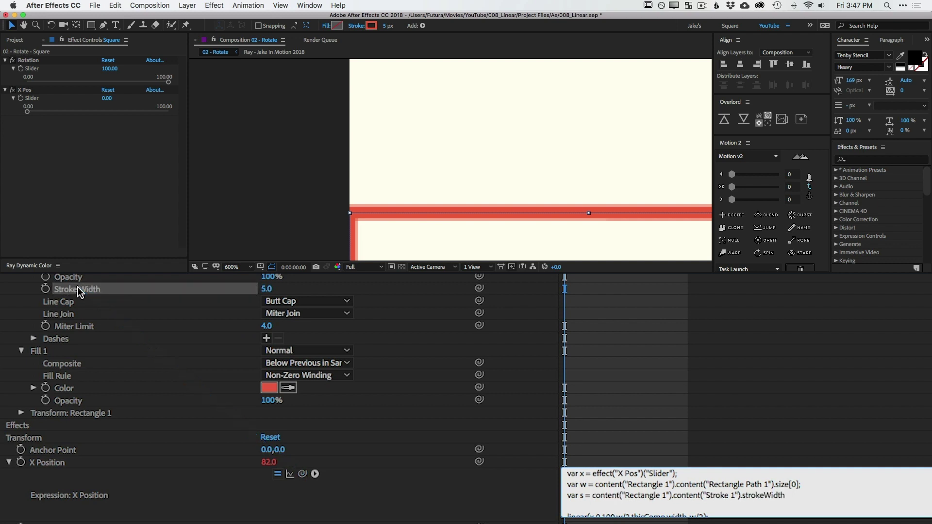
text(;)
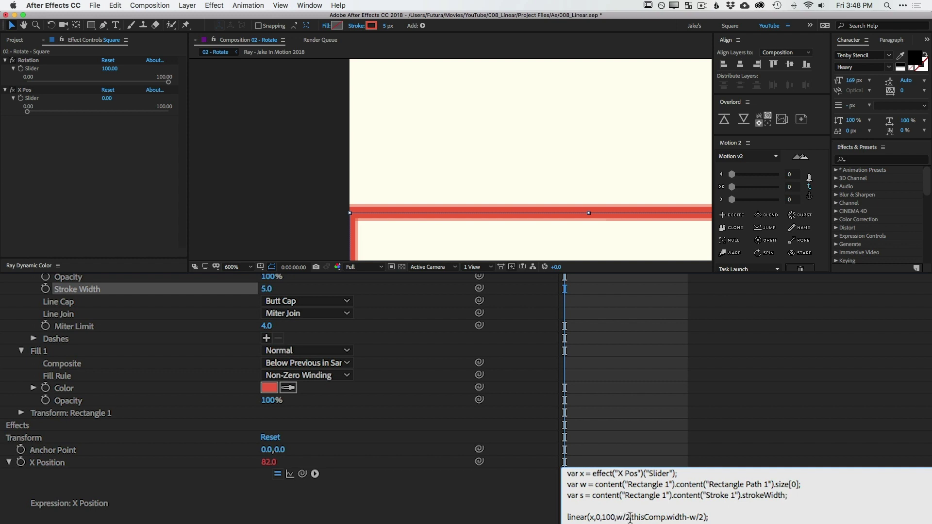
- Change the linear output minimum to w/2+s/2 and commit, giving X Position 84.5
click(630, 517)
text(+s/2)
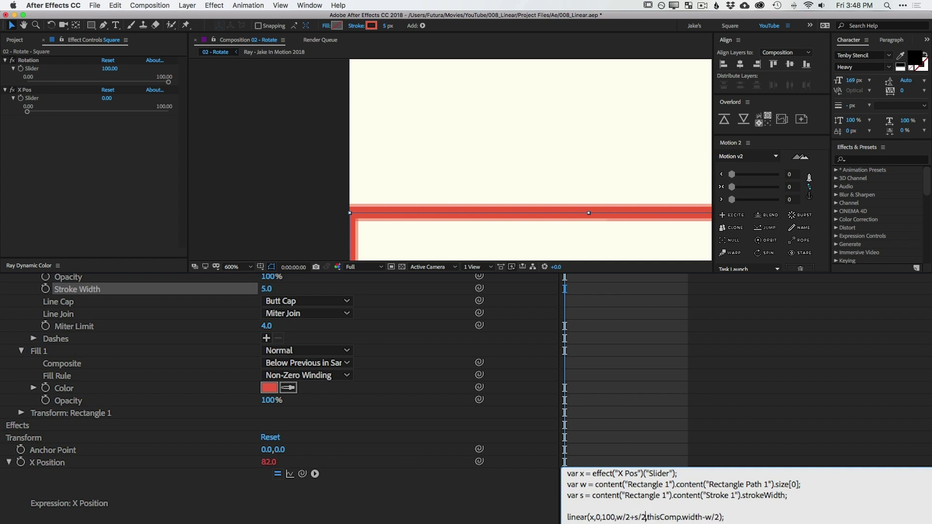
click(351, 220)
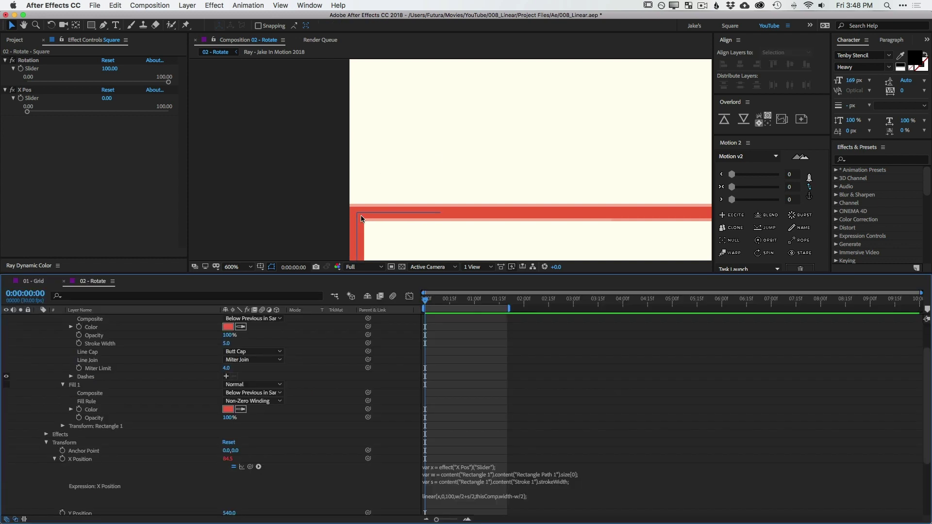
click(361, 219)
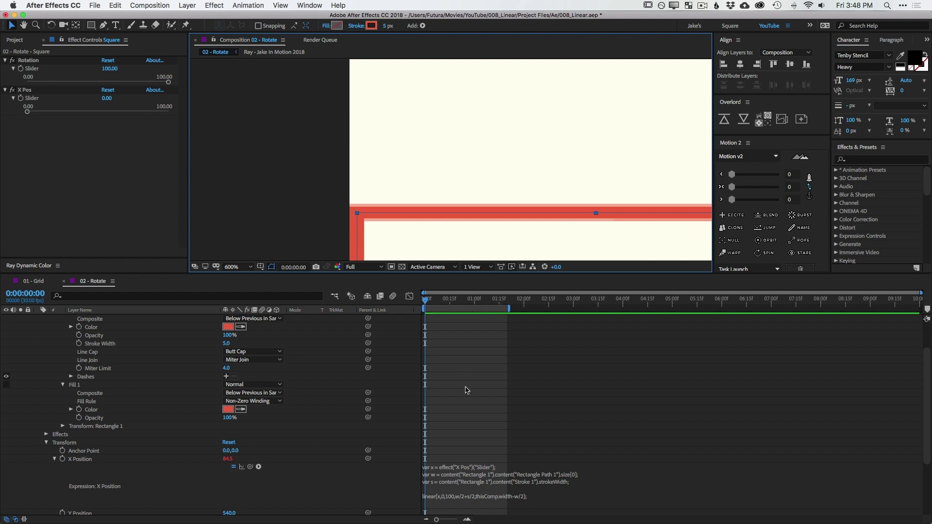
- Append -s/2 so the X Position expression's right limit becomes thisComp.width-w/2-s/2
click(505, 487)
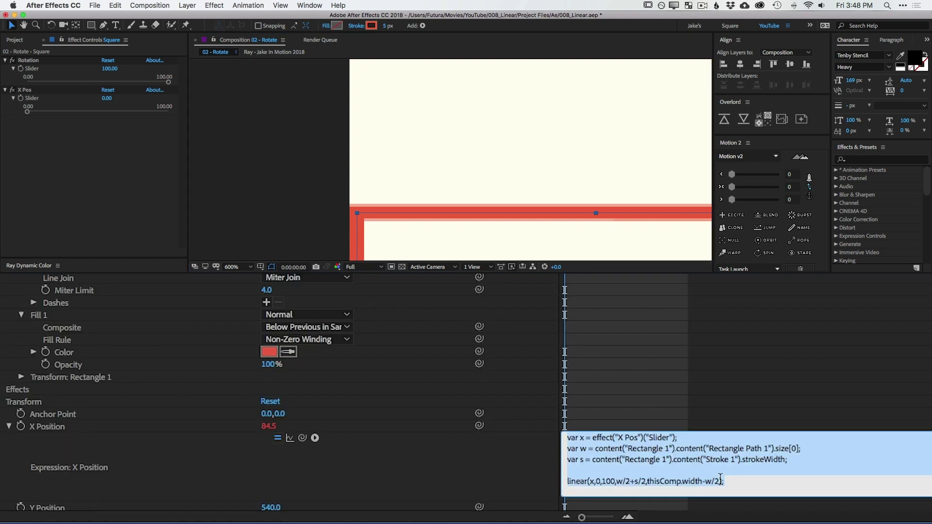
click(529, 494)
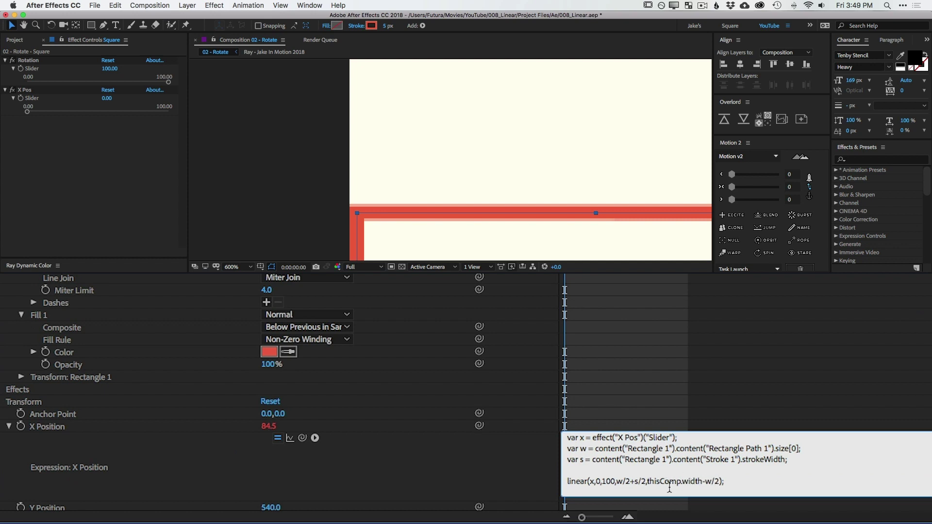
click(720, 481)
text(-s/2)
click(541, 183)
- Fit the comp in a larger viewer and push X Pos to 100 to check the right edge
key(shift+slash)
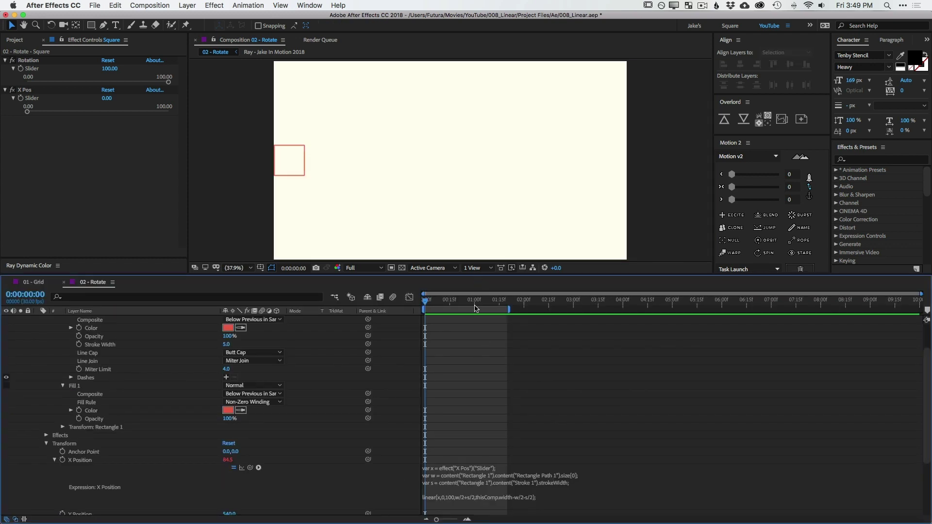
drag(476, 273, 476, 359)
drag(27, 111, 187, 114)
- Show only the Square layer's expression properties, removing the Color expressions from the list
click(674, 432)
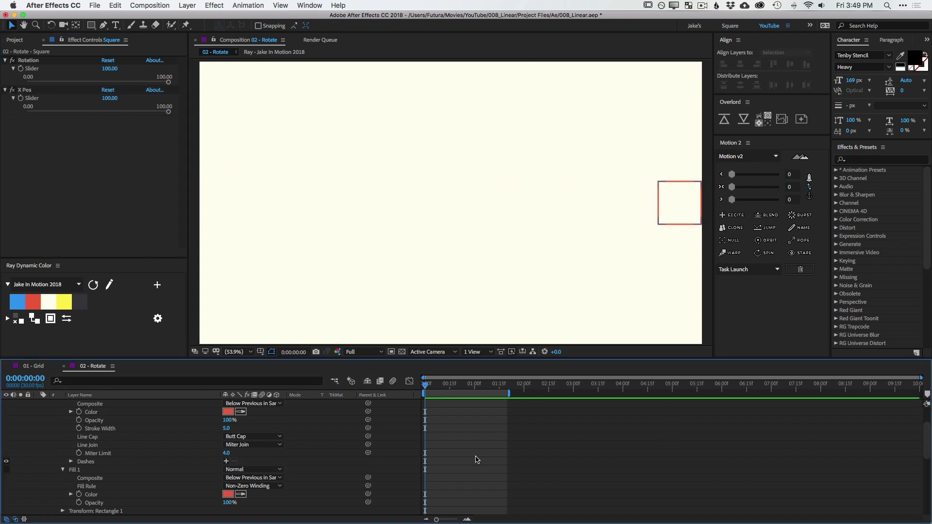
click(102, 405)
key(e)
key(e)
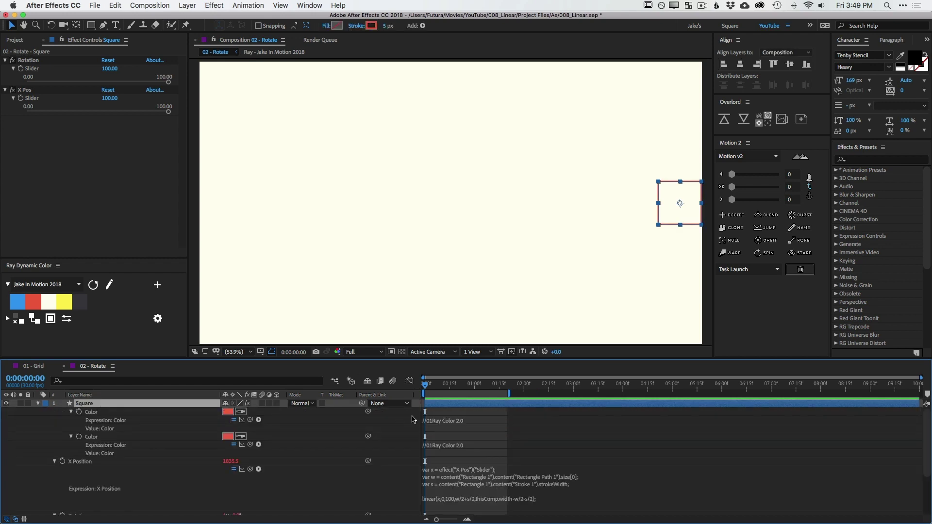
click(111, 416)
key(Delete)
- Thicken the square's red stroke to 92 px and enlarge the rectangle to 435×435
click(101, 415)
key(Delete)
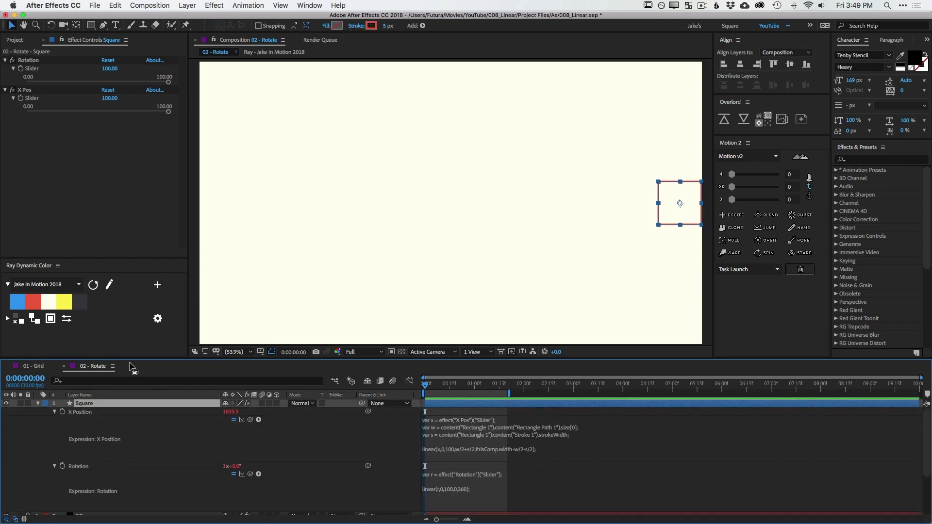
drag(387, 25, 424, 26)
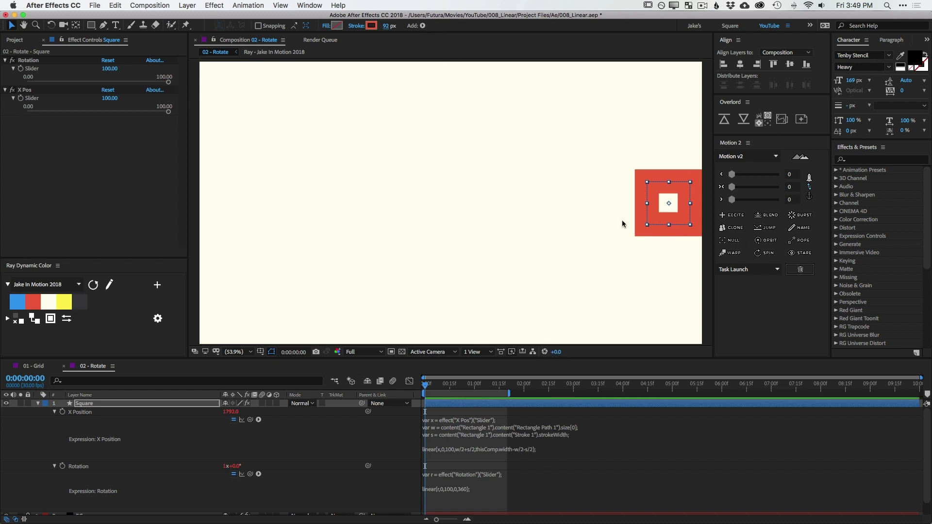
key(u)
key(u)
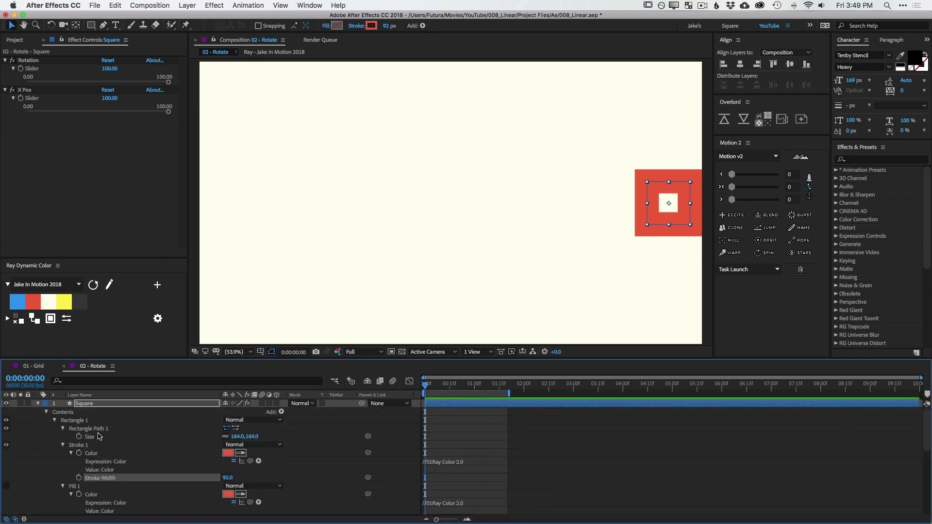
click(236, 436)
drag(236, 437, 333, 405)
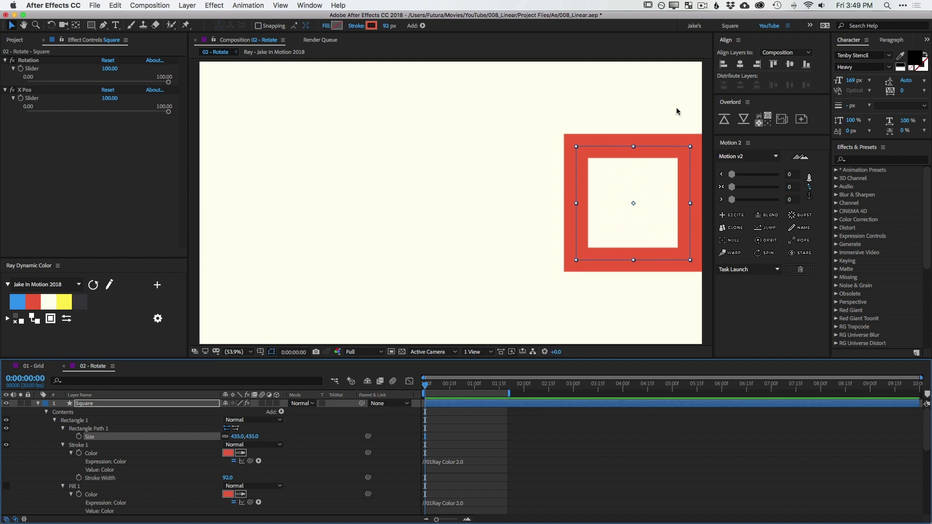
- Sweep the X Pos slider across its range to confirm containment, leaving it at 0
key(e)
key(e)
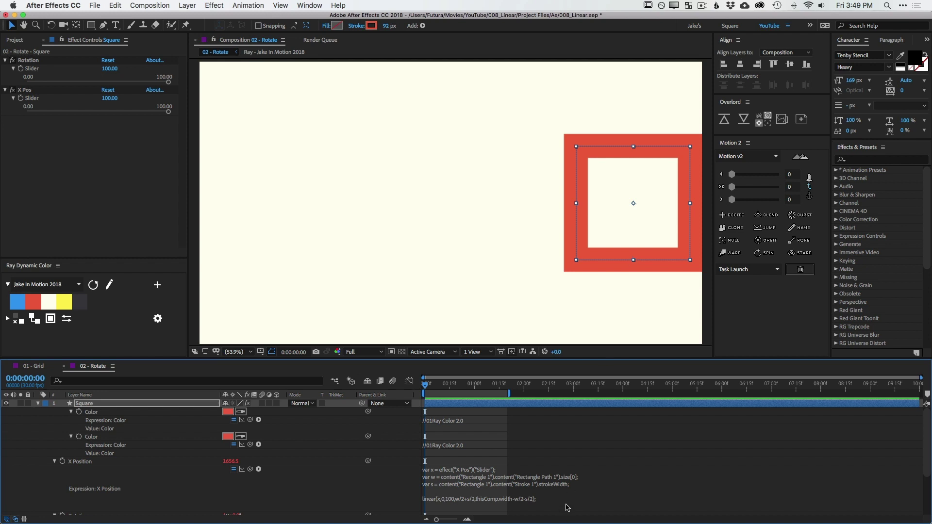
click(87, 463)
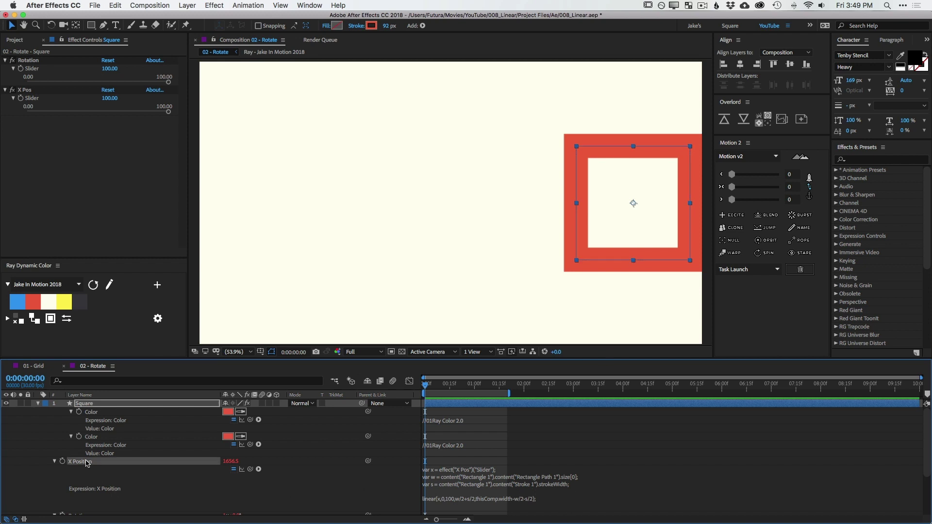
drag(169, 112, 4, 117)
key(comma)
- Reveal the Rotation expression and try the Rotation slider, then undo the test
key(r)
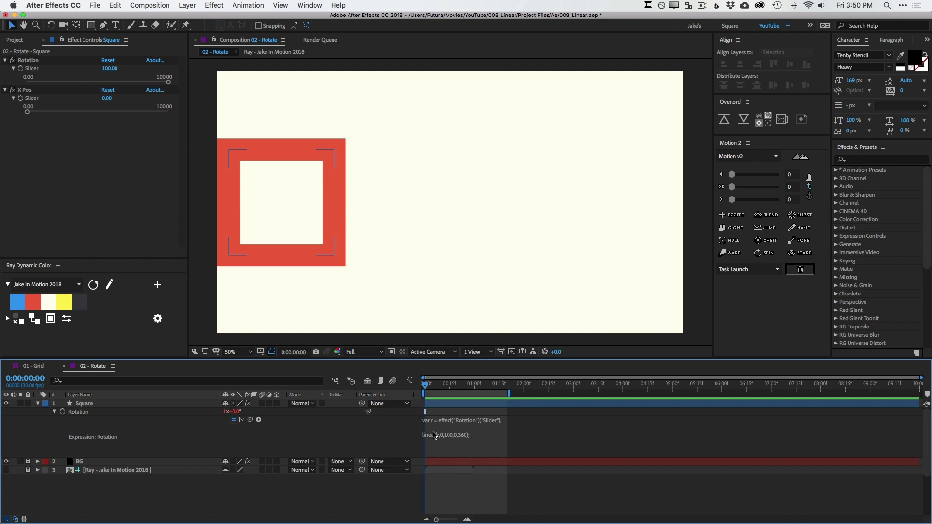
click(139, 404)
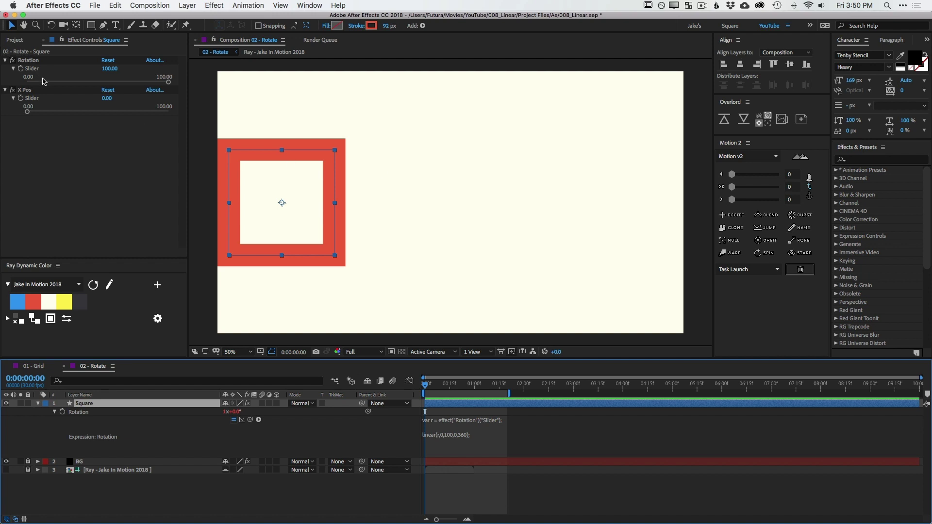
drag(30, 81, 72, 81)
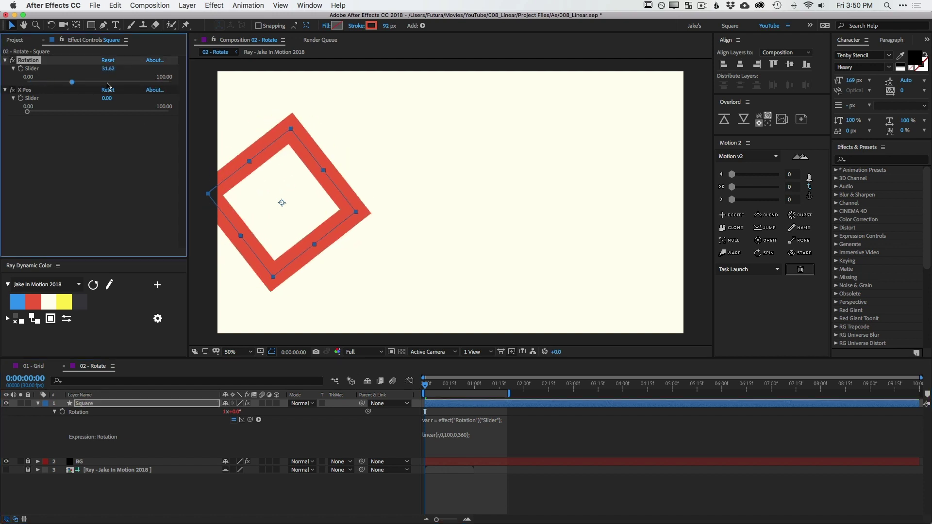
key(ctrl+z)
- Change the Rotation expression to linear(r,25,75,0,360) and test the slider range
click(94, 412)
click(457, 438)
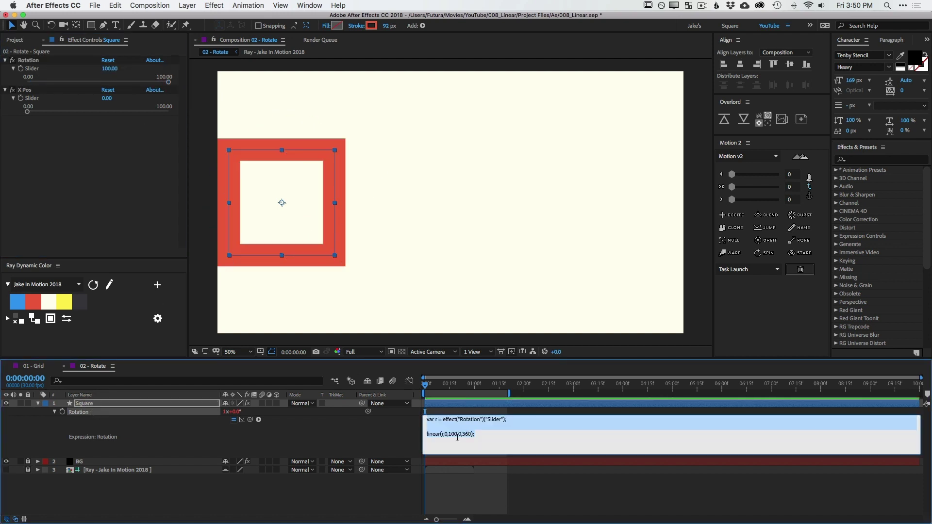
click(444, 435)
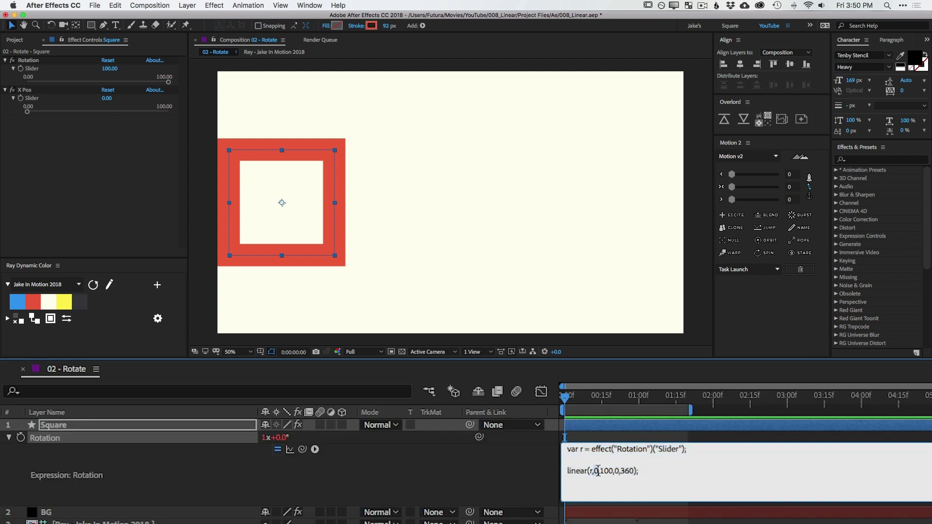
double_click(609, 470)
click(610, 471)
key(Left)
key(Left)
key(Left)
key(BackSpace)
text(25)
key(BackSpace)
key(BackSpace)
key(BackSpace)
text(75)
click(546, 471)
mouse_move(38, 82)
mouse_down()
mouse_move(27, 82)
mouse_move(44, 83)
mouse_up()
drag(27, 82, 177, 85)
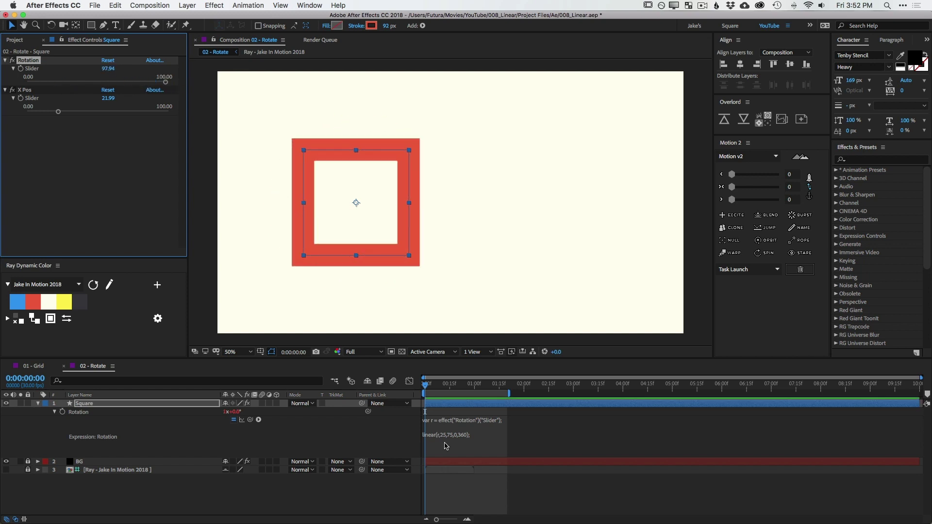